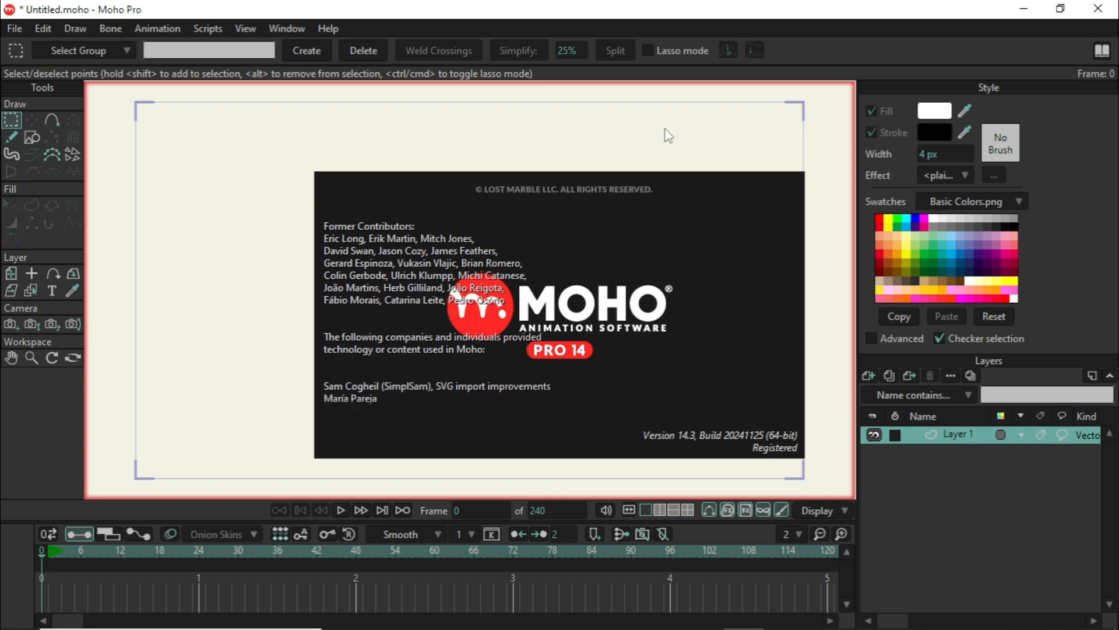
# Close the splash screen and look over the timeline, style settings, layers, drawing tools and menu commands
pyautogui.click(762, 185)
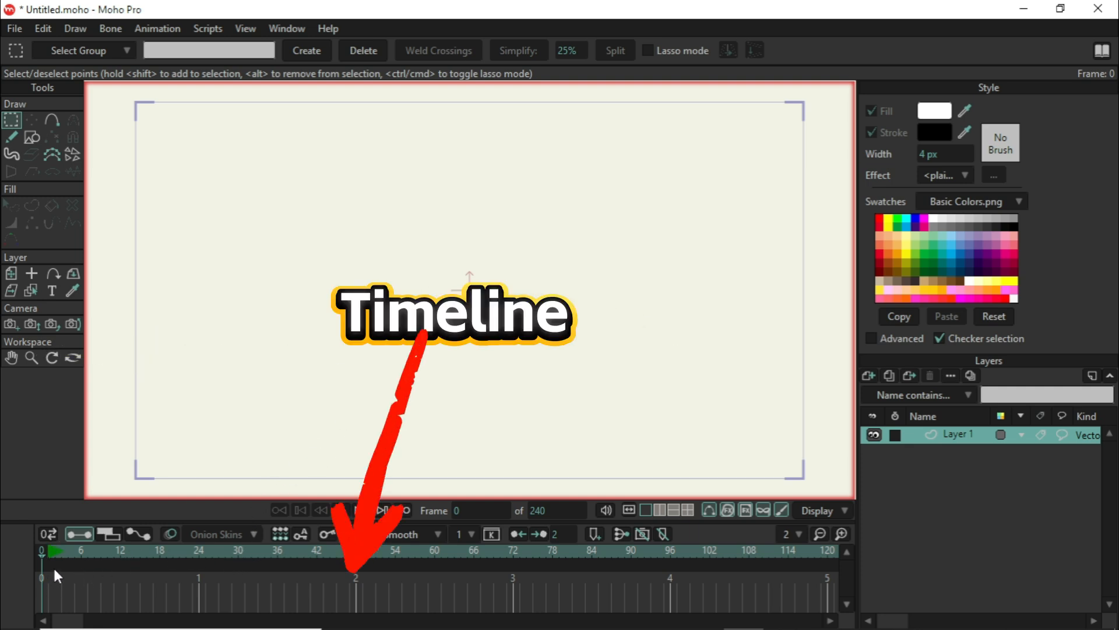
pyautogui.moveTo(40, 551)
pyautogui.mouseDown()
pyautogui.moveTo(370, 565)
pyautogui.moveTo(38, 551)
pyautogui.mouseUp()
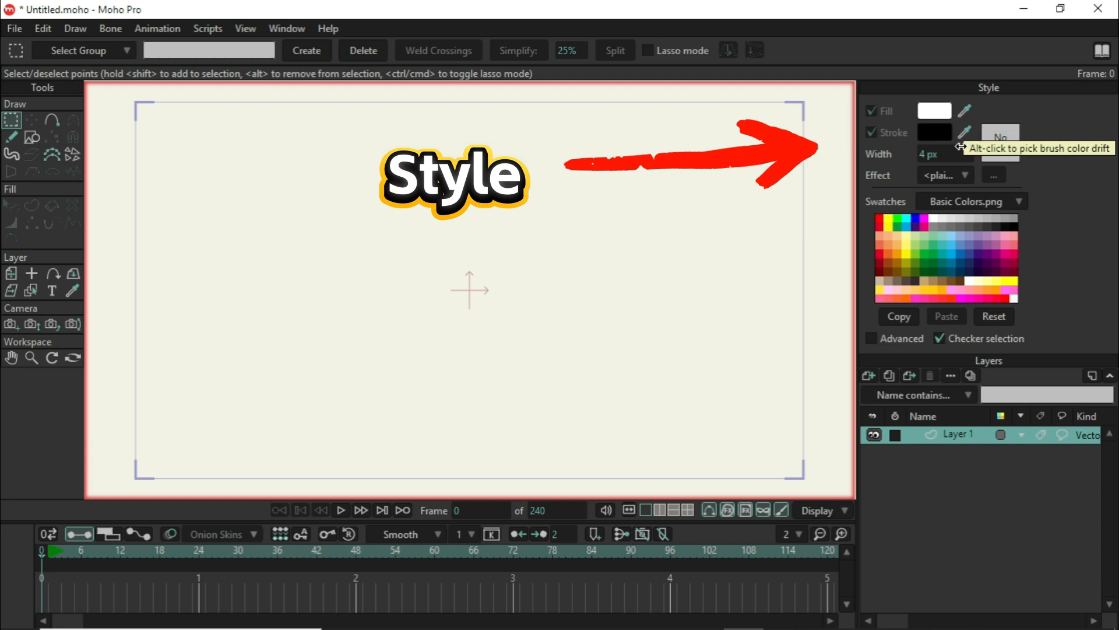
pyautogui.click(960, 177)
pyautogui.click(1062, 244)
pyautogui.click(1004, 203)
pyautogui.click(988, 348)
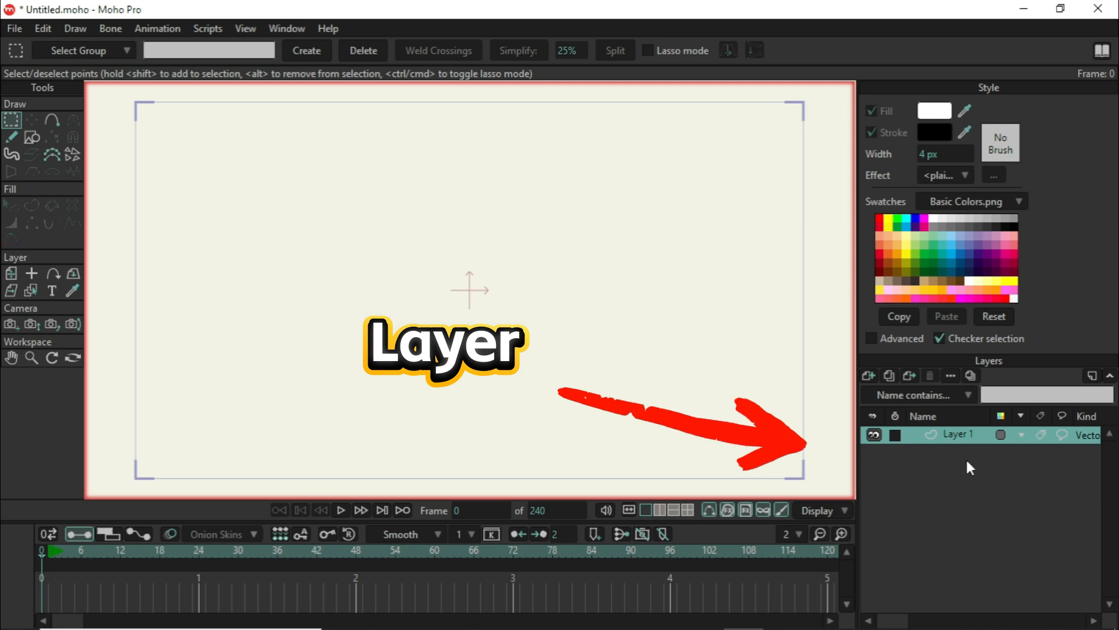
pyautogui.click(50, 121)
pyautogui.click(30, 137)
pyautogui.click(13, 139)
pyautogui.click(12, 153)
pyautogui.click(11, 119)
pyautogui.click(11, 29)
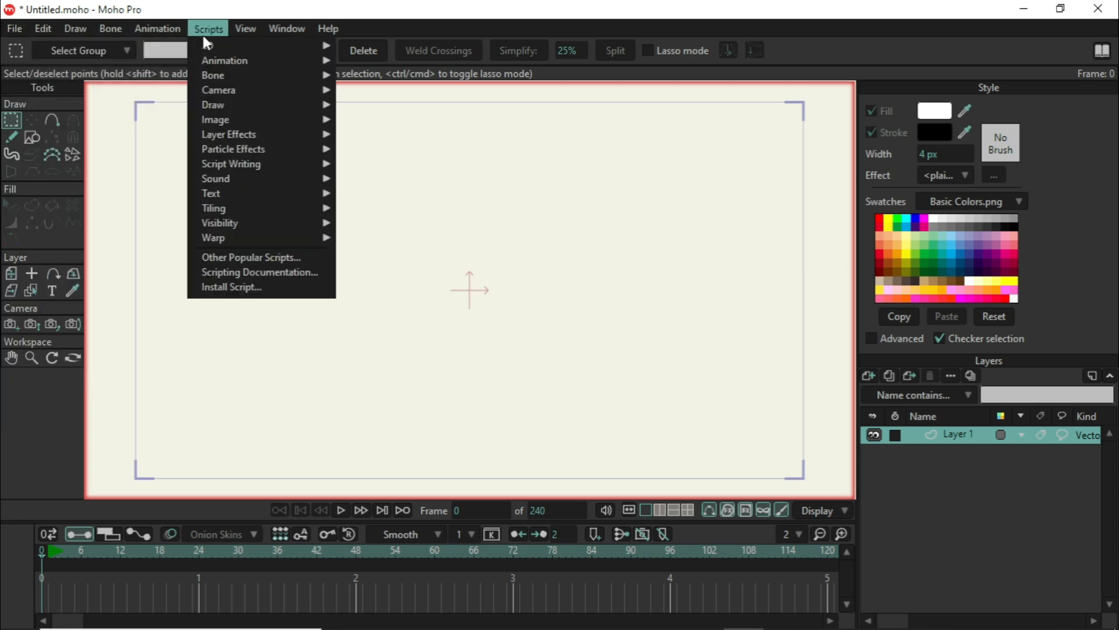
pyautogui.moveTo(271, 40)
pyautogui.click(580, 228)
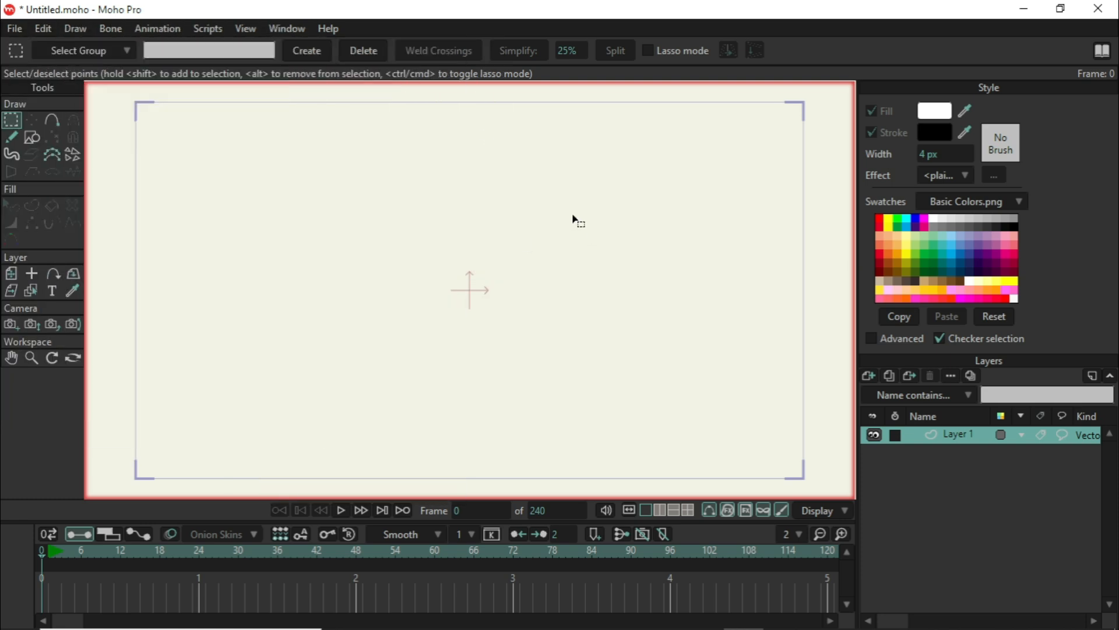
pyautogui.click(26, 134)
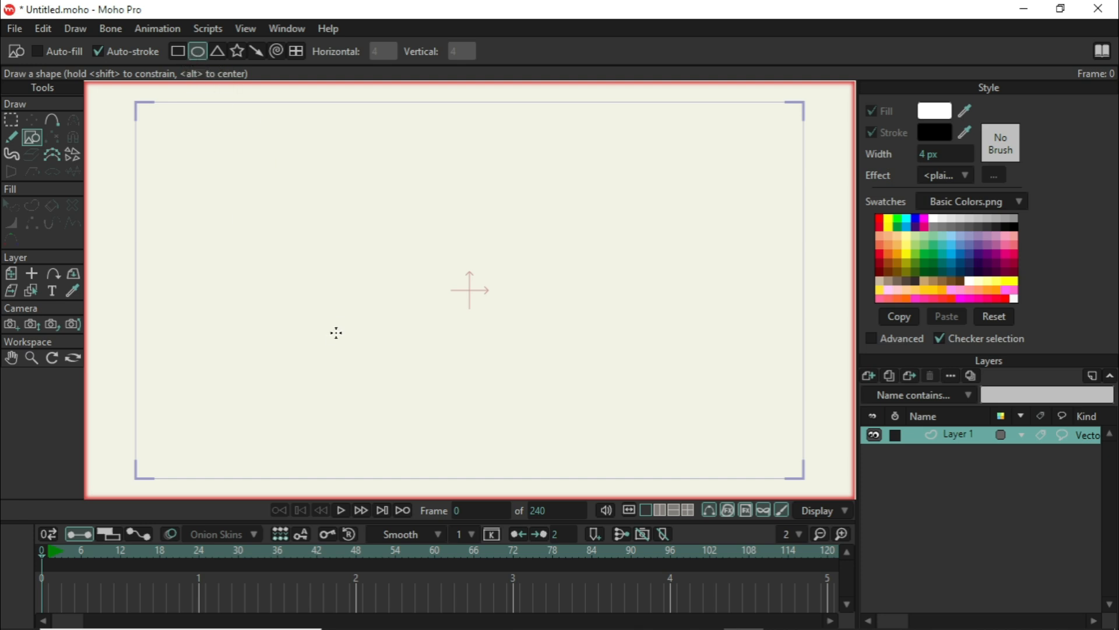
pyautogui.moveTo(348, 176); pyautogui.dragTo(388, 228)
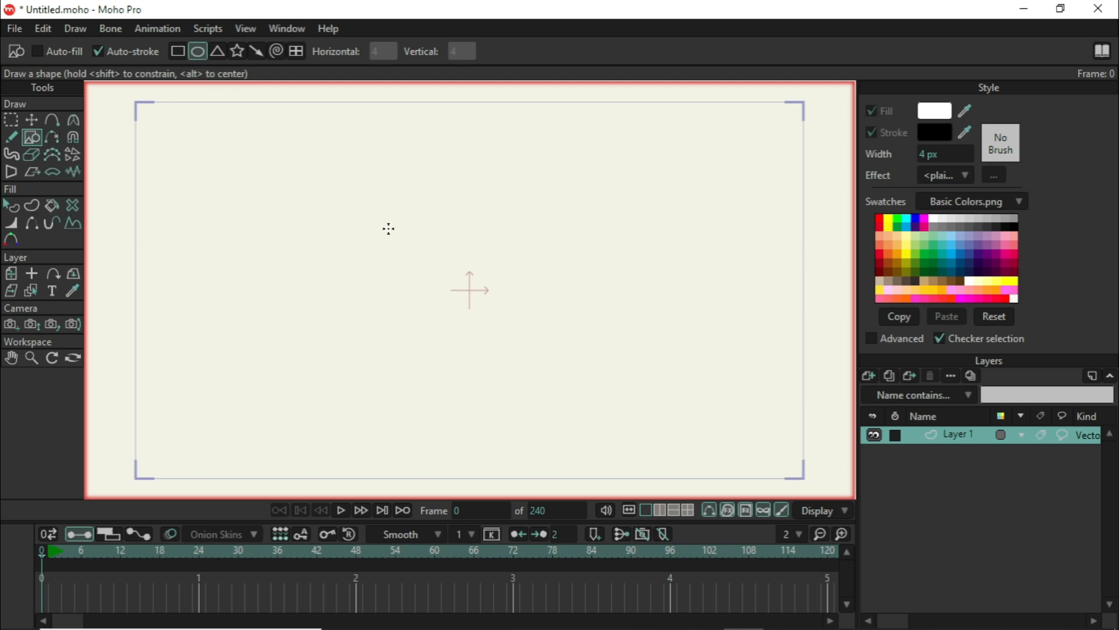
pyautogui.click(1061, 9)
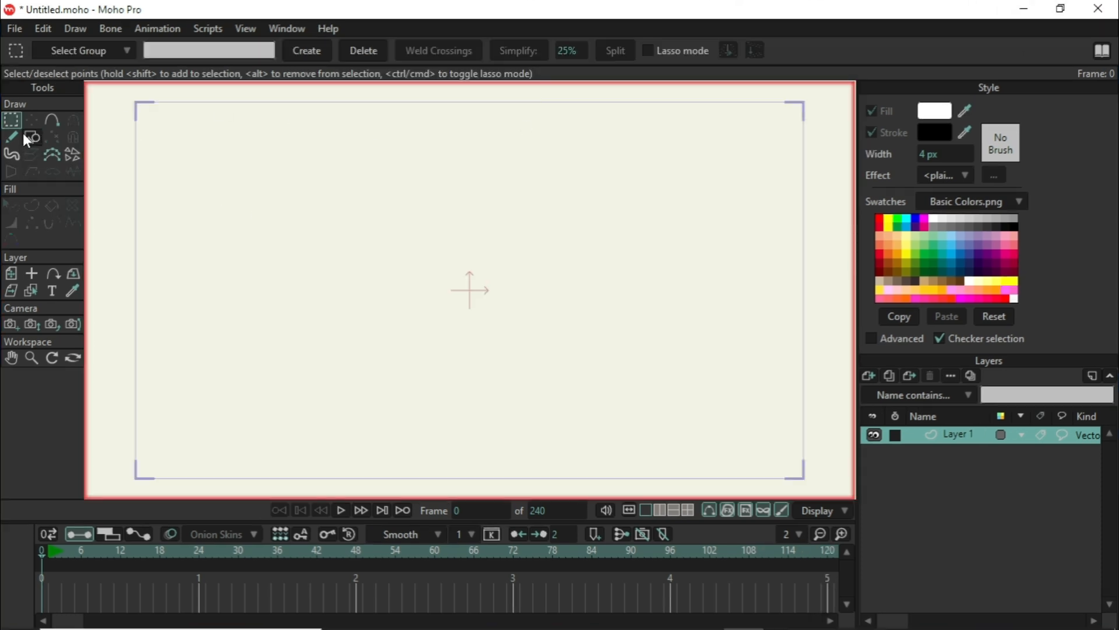
# Draw a roughly circular oval outline in the frame's upper area as the head and rename its layer kepala
pyautogui.click(26, 138)
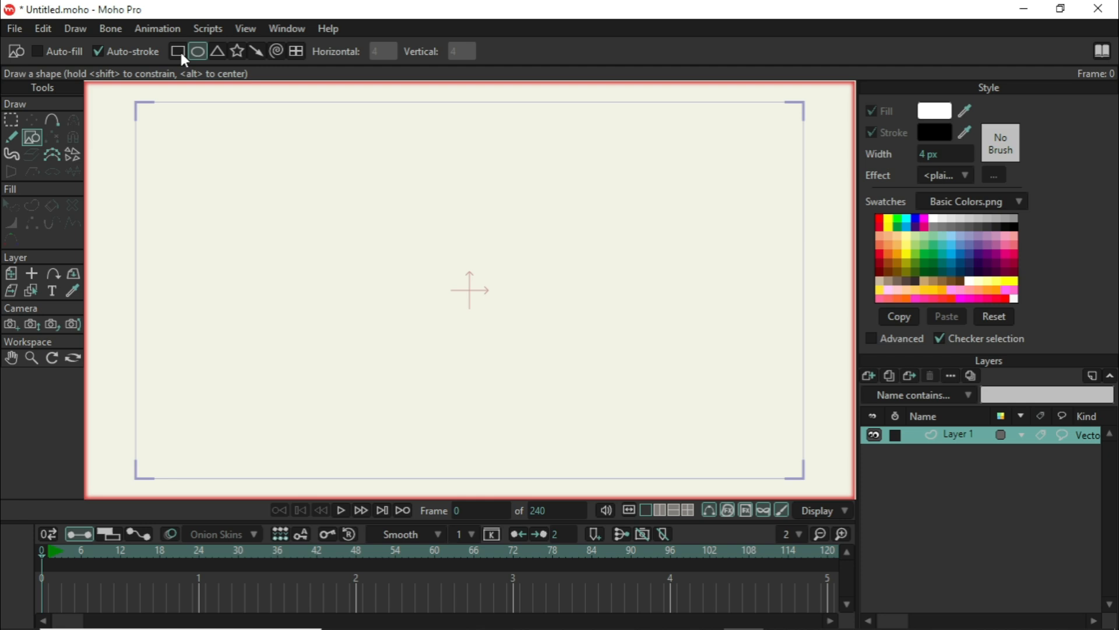
pyautogui.click(197, 51)
pyautogui.moveTo(253, 156); pyautogui.dragTo(325, 220)
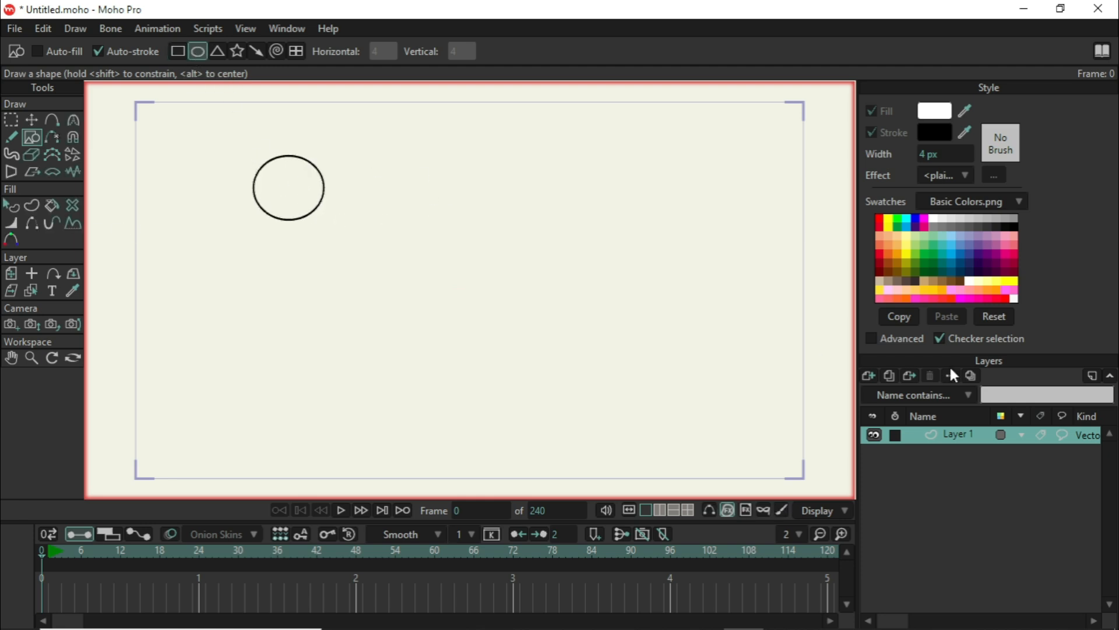
pyautogui.doubleClick(960, 436)
pyautogui.write('kepla')
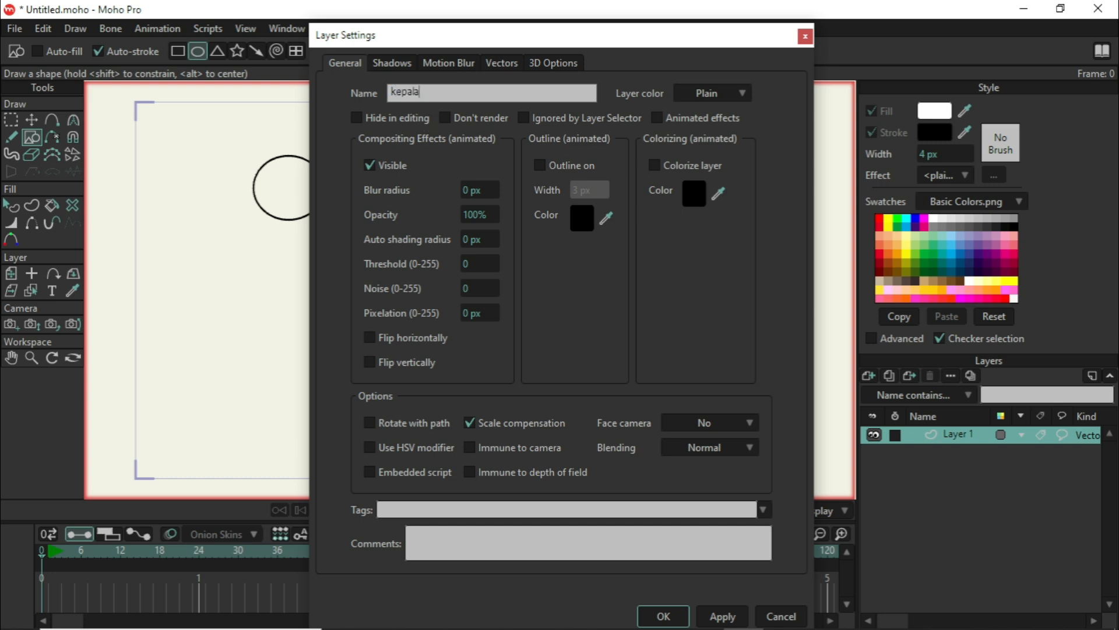
pyautogui.click(659, 616)
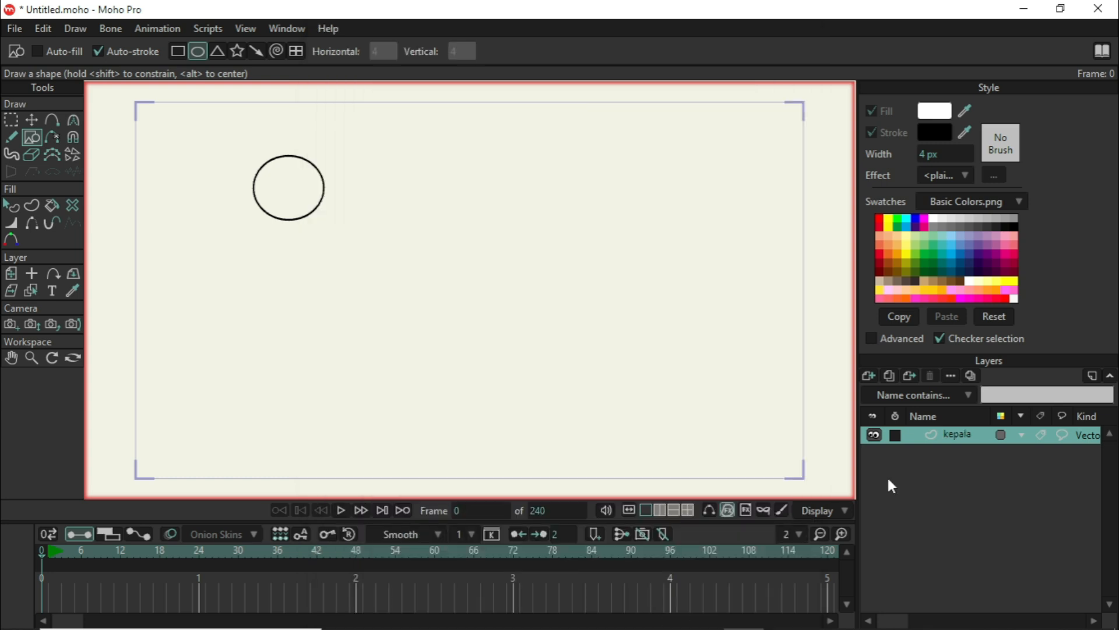
# Add a vector layer named badan and draw a narrow upright rectangle directly below the head as the body
pyautogui.click(869, 378)
pyautogui.click(900, 394)
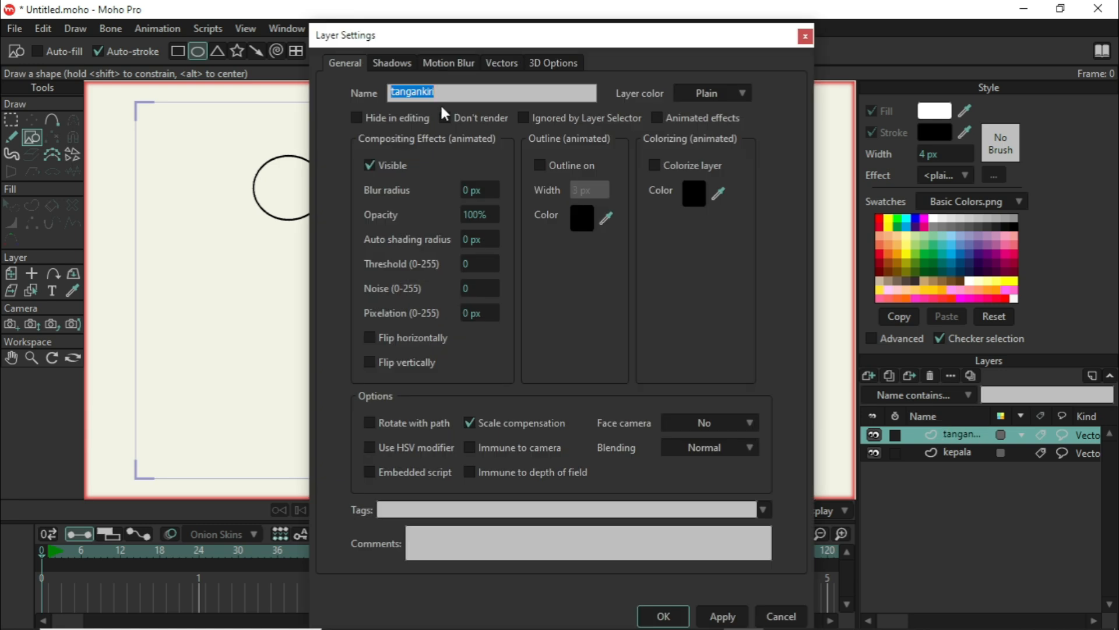
pyautogui.write('badan')
pyautogui.press('Return')
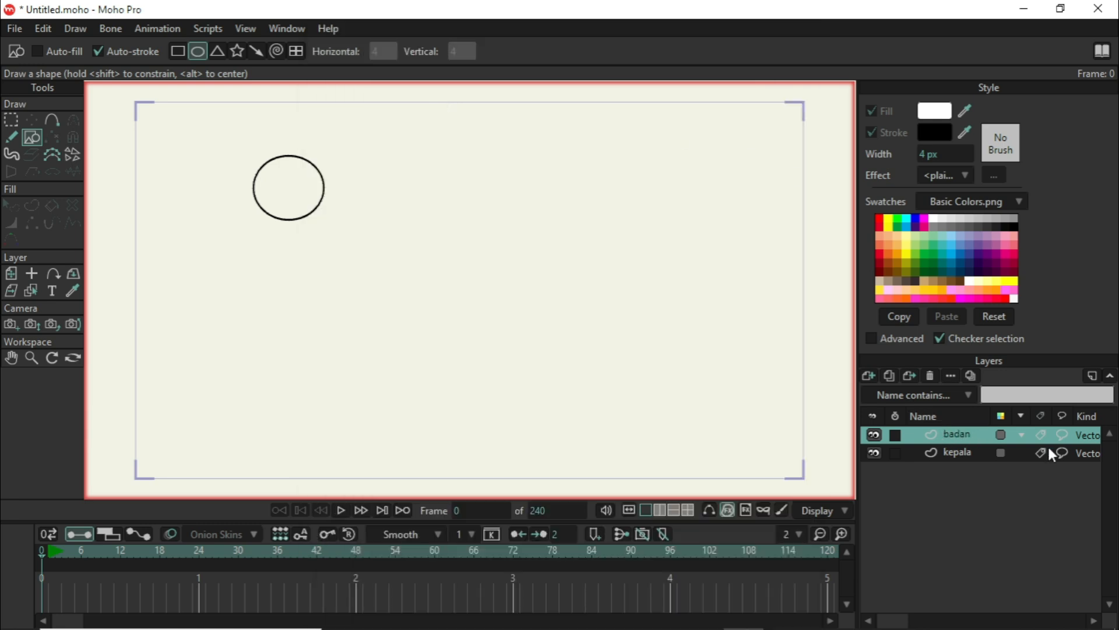
pyautogui.click(178, 51)
pyautogui.moveTo(281, 220); pyautogui.dragTo(298, 314)
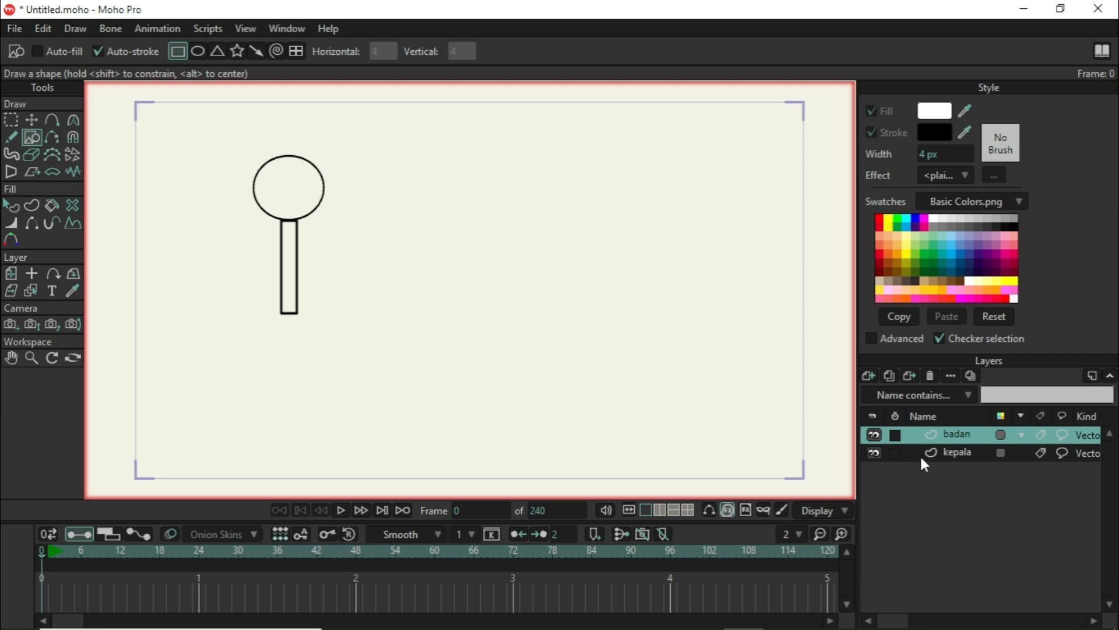
# Add a vector layer named tangan kiri and draw a thin horizontal rectangle as the arm on the body's right-hand side
pyautogui.click(869, 376)
pyautogui.click(888, 392)
pyautogui.write('tangan kiri')
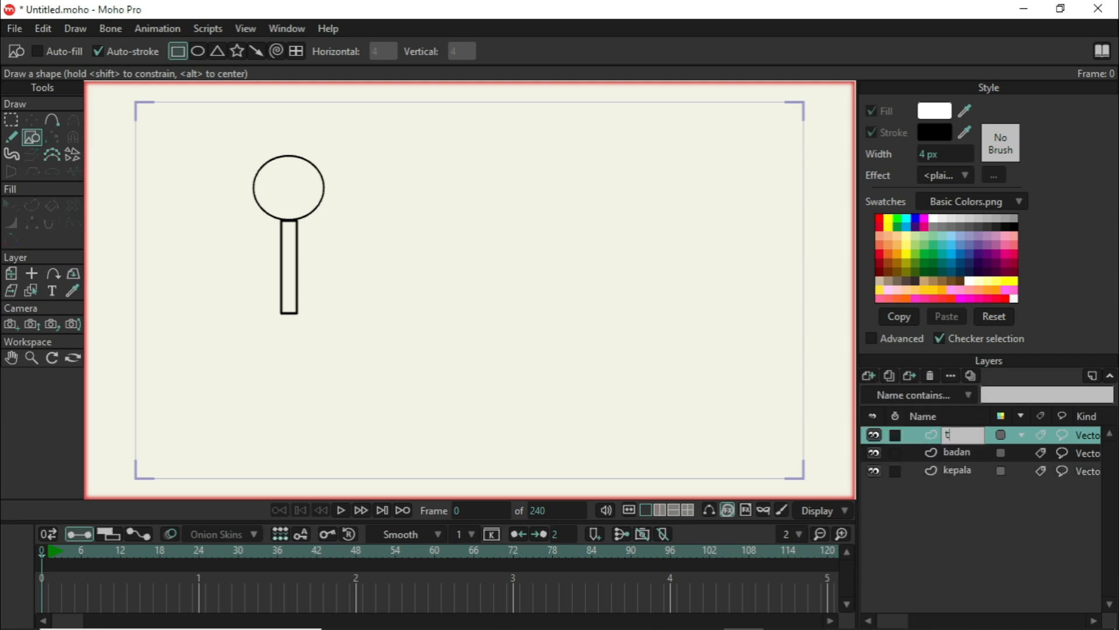
pyautogui.press('Return')
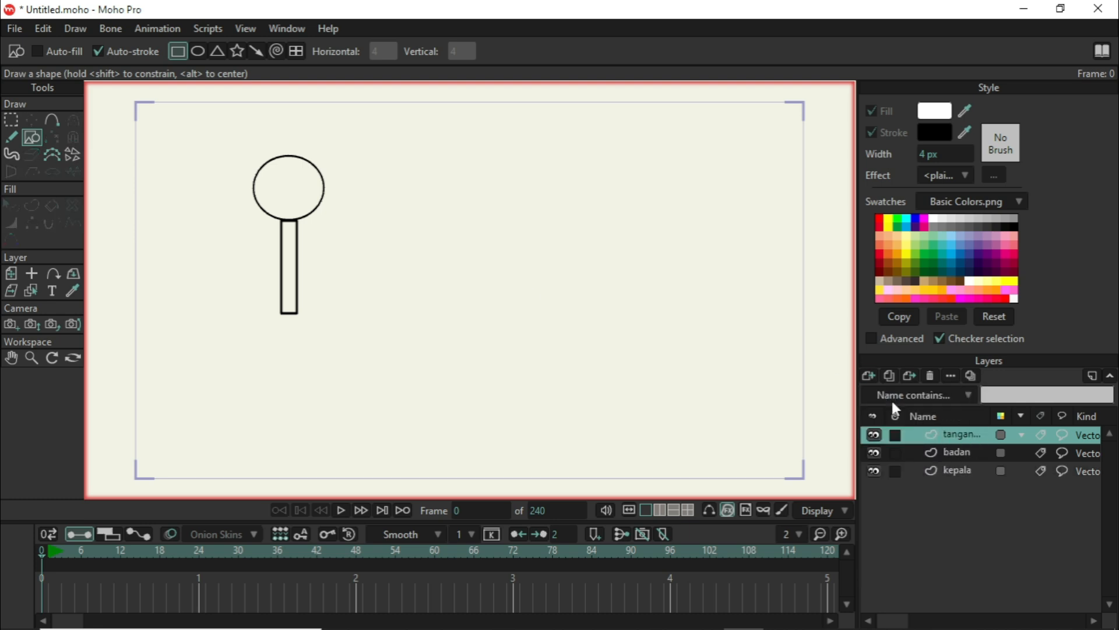
pyautogui.moveTo(299, 230); pyautogui.dragTo(379, 238)
# Add a vector layer named tangan kanan and draw a thin horizontal rectangle as the arm on the body's left-hand side
pyautogui.click(869, 376)
pyautogui.click(887, 392)
pyautogui.write('tangan kanan')
pyautogui.press('Return')
pyautogui.moveTo(277, 234); pyautogui.dragTo(215, 241)
# Adjust the arm shapes on tangan kanan and tangan kiri so both meet the upper sides of the body
pyautogui.click(31, 122)
pyautogui.scroll(8, 256, 245)
pyautogui.moveTo(267, 214); pyautogui.dragTo(283, 200)
pyautogui.click(967, 452)
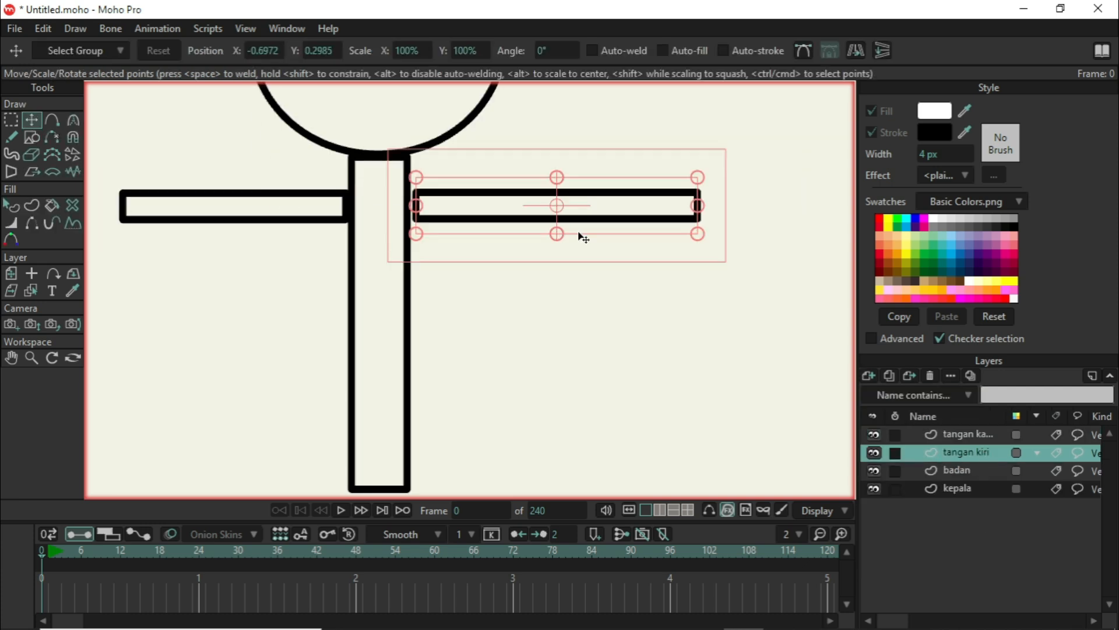
pyautogui.moveTo(579, 233); pyautogui.dragTo(572, 233)
pyautogui.scroll(-7, 511, 272)
pyautogui.click(973, 434)
pyautogui.scroll(9, 388, 258)
pyautogui.scroll(-8, 315, 224)
pyautogui.moveTo(325, 232); pyautogui.dragTo(296, 226)
# Draw a narrow rectangle on the Kaki Kiri layer, rotate it diagonally outward and attach it to the body's lower end
pyautogui.scroll(6, 338, 229)
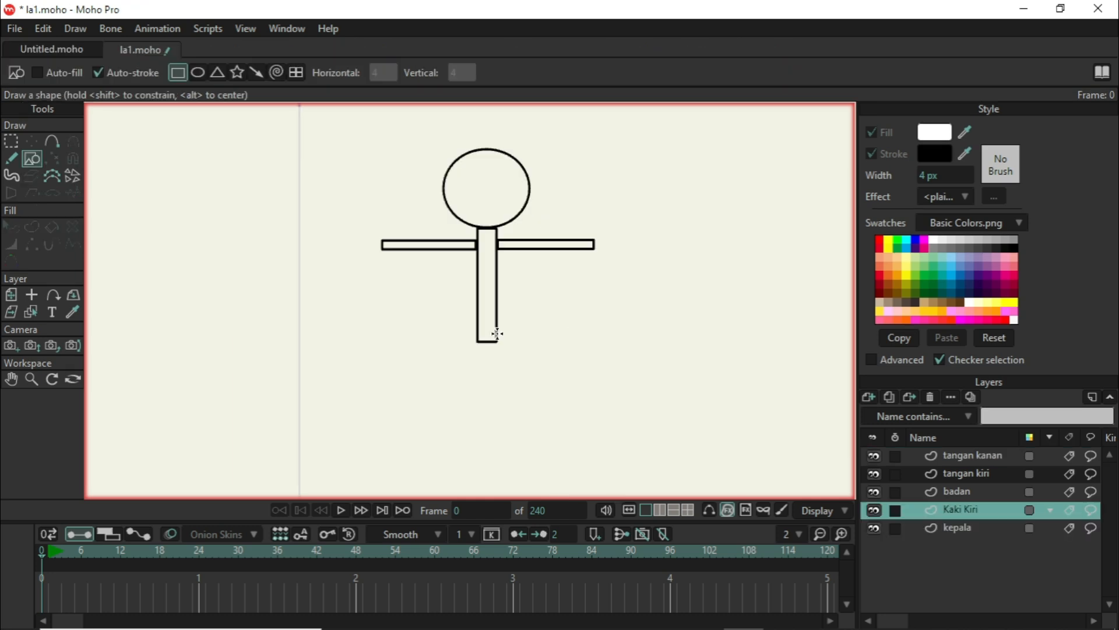
pyautogui.scroll(-2, 495, 332)
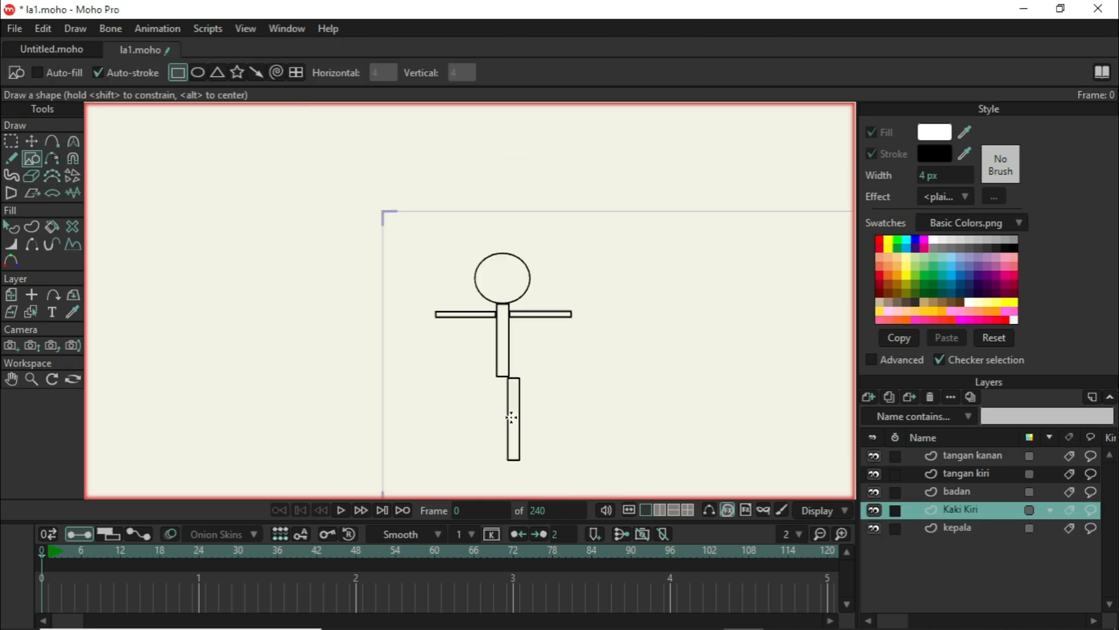
pyautogui.scroll(2, 513, 374)
pyautogui.scroll(-2, 536, 335)
pyautogui.scroll(2, 562, 428)
pyautogui.moveTo(554, 380); pyautogui.dragTo(552, 370)
pyautogui.moveTo(528, 314)
pyautogui.mouseDown()
pyautogui.moveTo(542, 320)
pyautogui.moveTo(520, 311)
pyautogui.mouseUp()
pyautogui.moveTo(516, 416); pyautogui.dragTo(527, 404)
pyautogui.moveTo(565, 488); pyautogui.dragTo(596, 468)
pyautogui.moveTo(492, 401); pyautogui.dragTo(516, 385)
# Add a vector layer above Kaki Kiri and name it Kaki Kanan
pyautogui.click(868, 397)
pyautogui.click(889, 415)
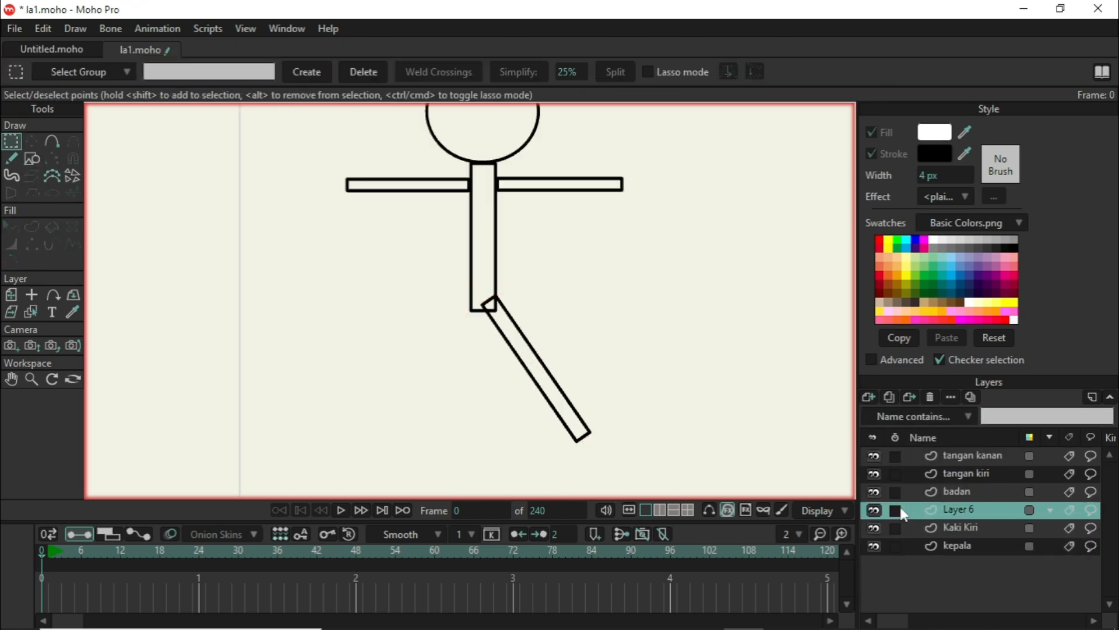
pyautogui.doubleClick(901, 507)
pyautogui.write('Kaki Kanan')
pyautogui.press('Return')
# Rotate the leg copy on Kaki Kanan to slant the opposite way and attach it to the body's lower end
pyautogui.press('t')
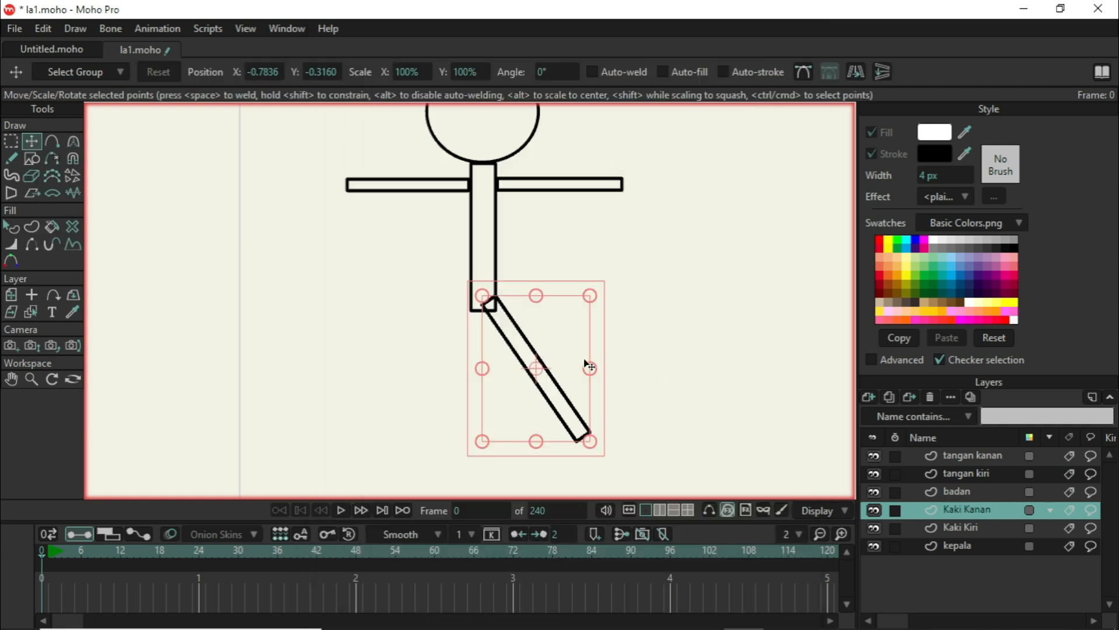
pyautogui.moveTo(598, 449); pyautogui.dragTo(397, 443)
pyautogui.moveTo(467, 356); pyautogui.dragTo(459, 346)
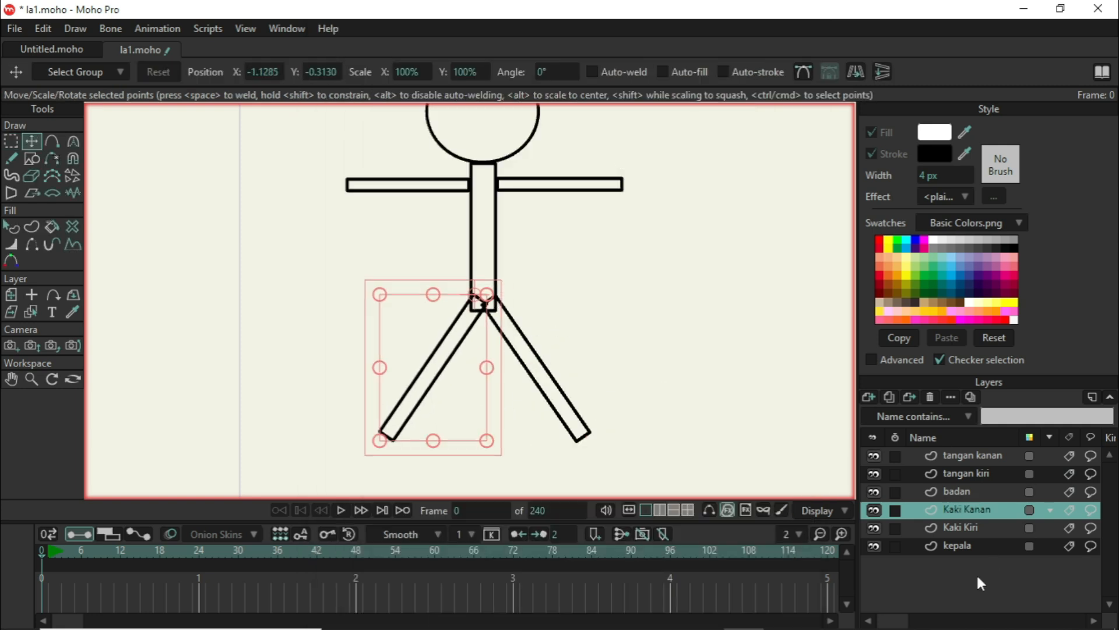
pyautogui.scroll(-3, 688, 379)
pyautogui.click(302, 182)
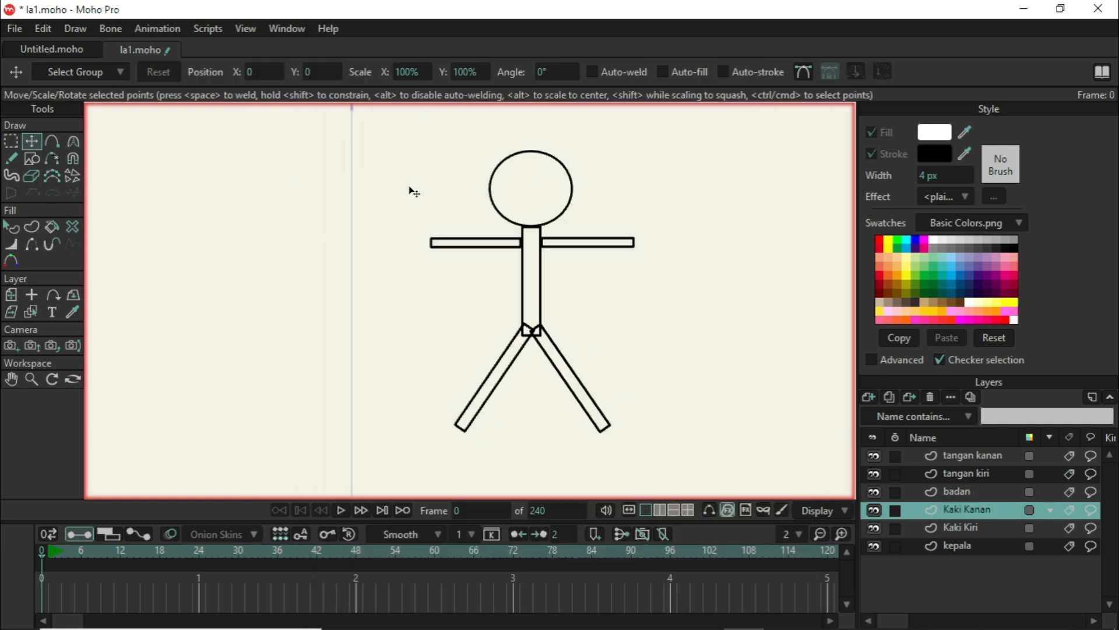
pyautogui.scroll(-1, 624, 338)
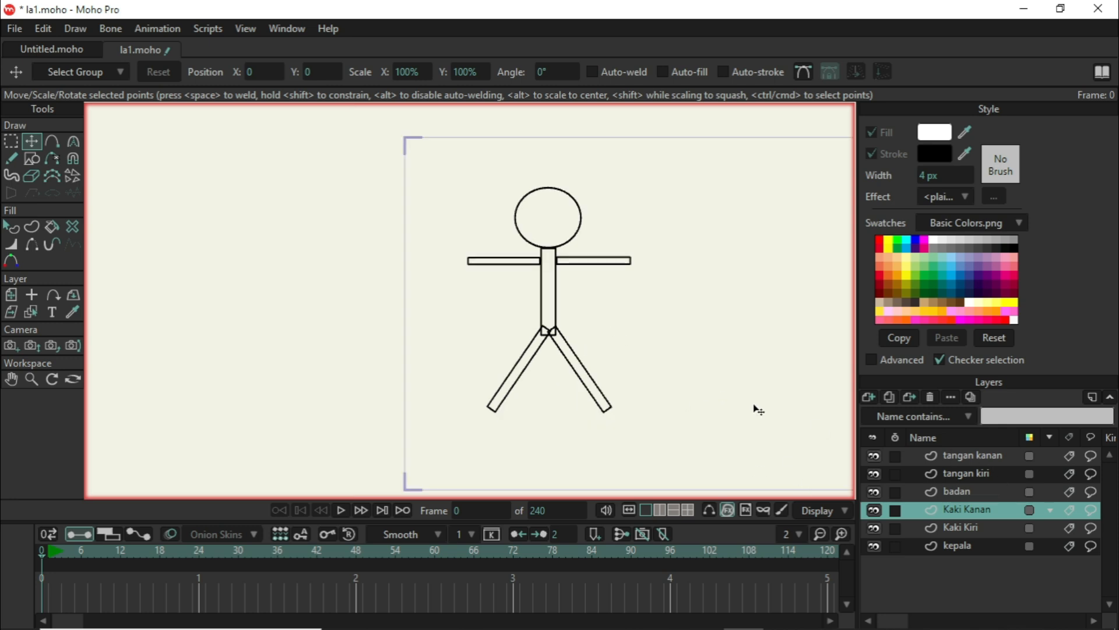
pyautogui.scroll(4, 610, 254)
pyautogui.scroll(-4, 627, 300)
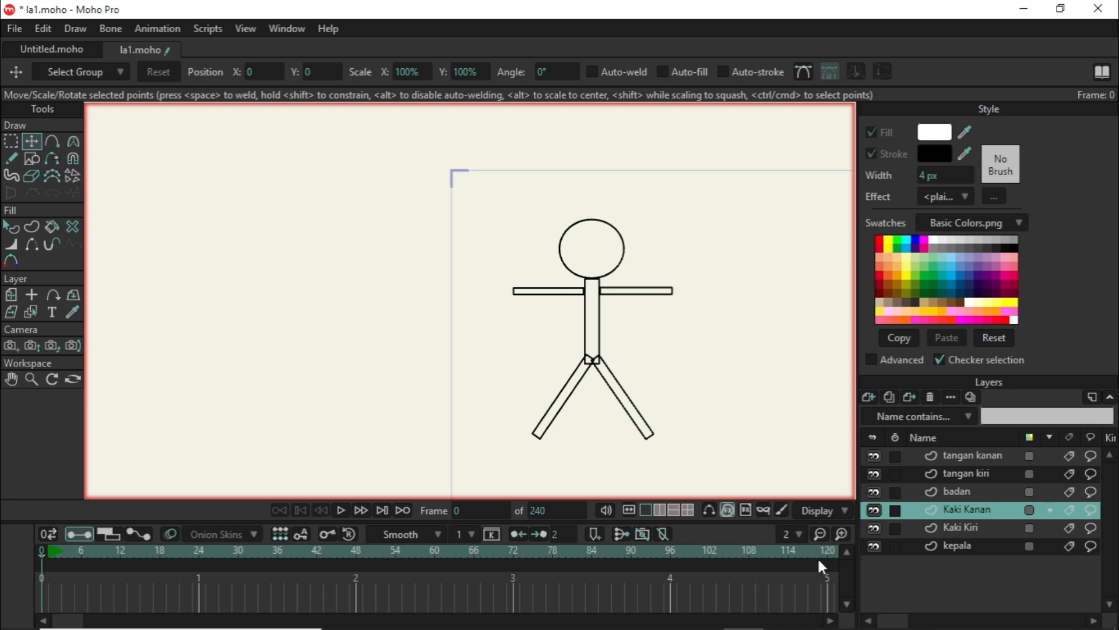
# Add a bone layer and name it Stickman
pyautogui.click(869, 398)
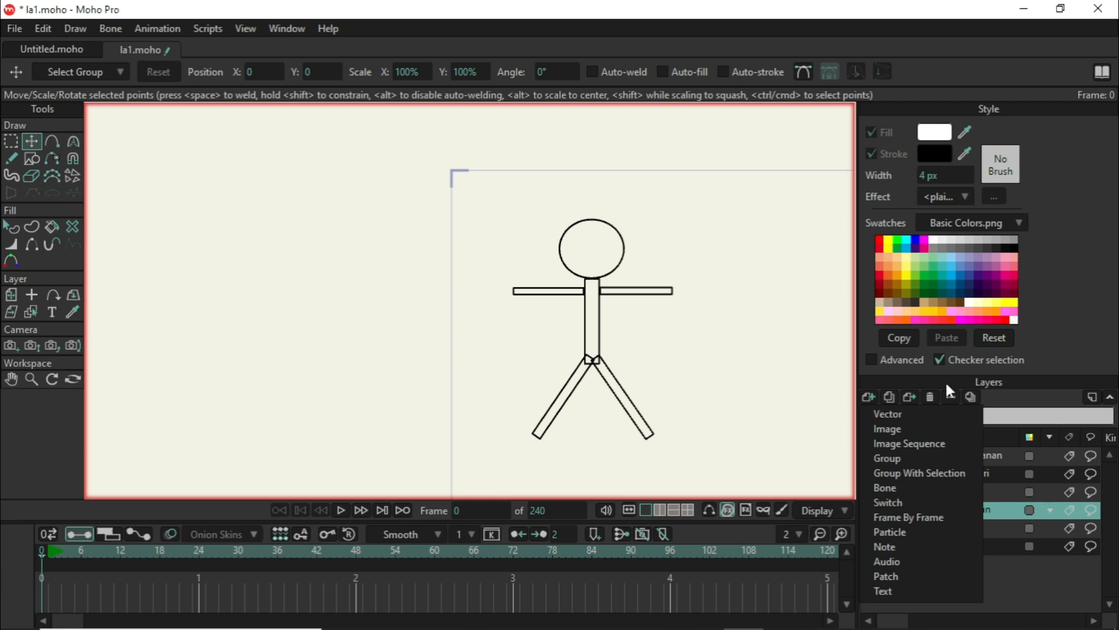
pyautogui.click(909, 488)
pyautogui.doubleClick(970, 505)
pyautogui.write('Stickman')
pyautogui.press('Return')
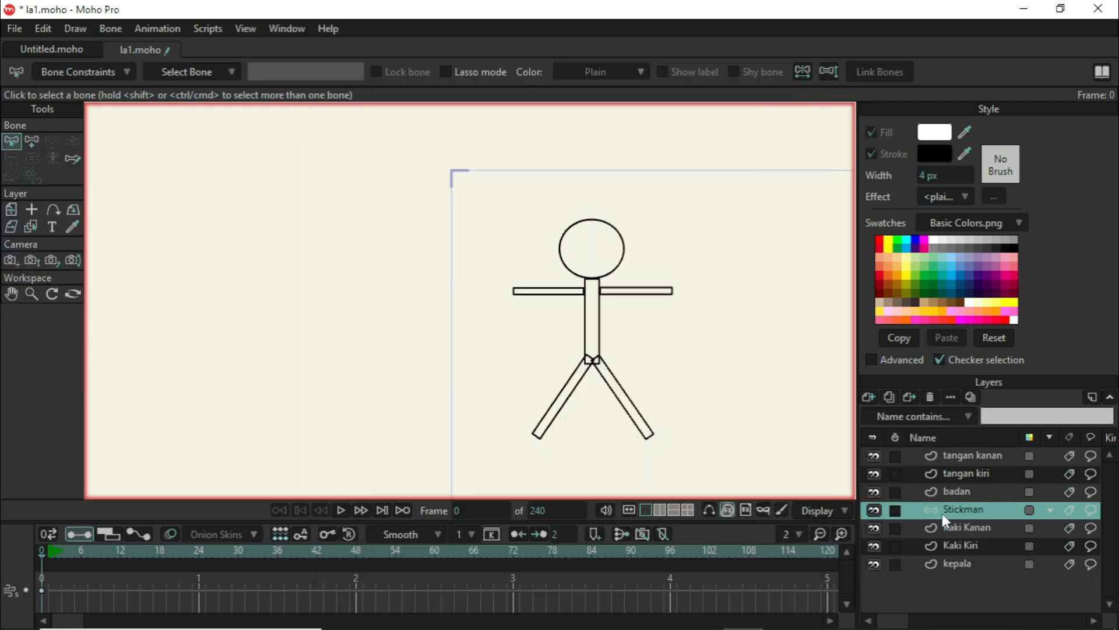
# Move the Stickman bone layer to the top of the layer stack
pyautogui.doubleClick(942, 513)
pyautogui.click(978, 524)
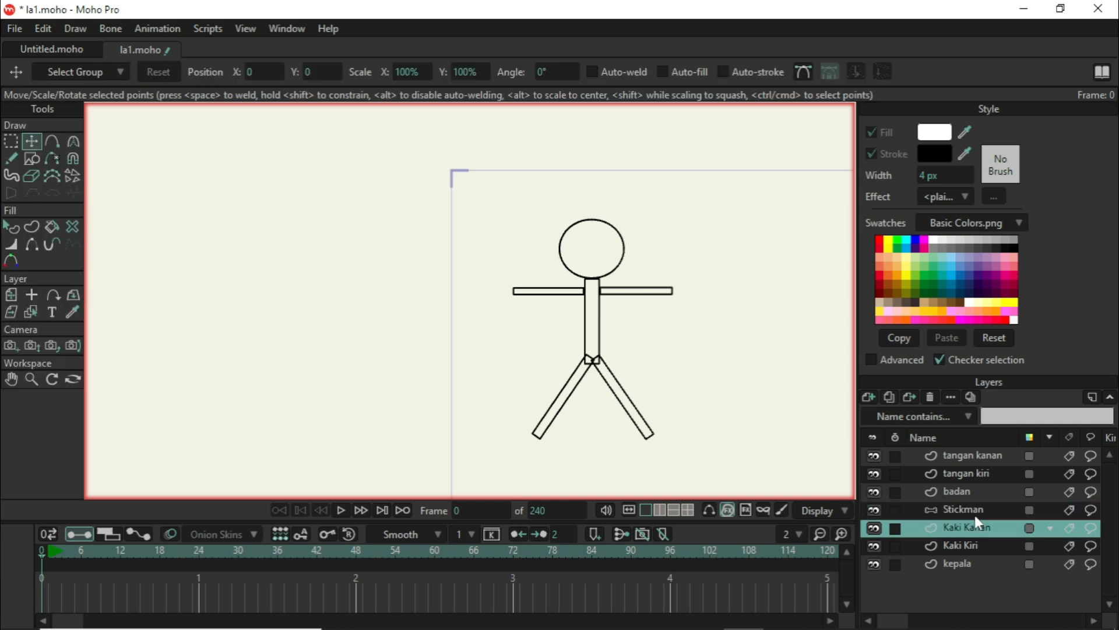
pyautogui.click(974, 509)
pyautogui.moveTo(965, 496); pyautogui.dragTo(963, 451)
pyautogui.click(936, 489)
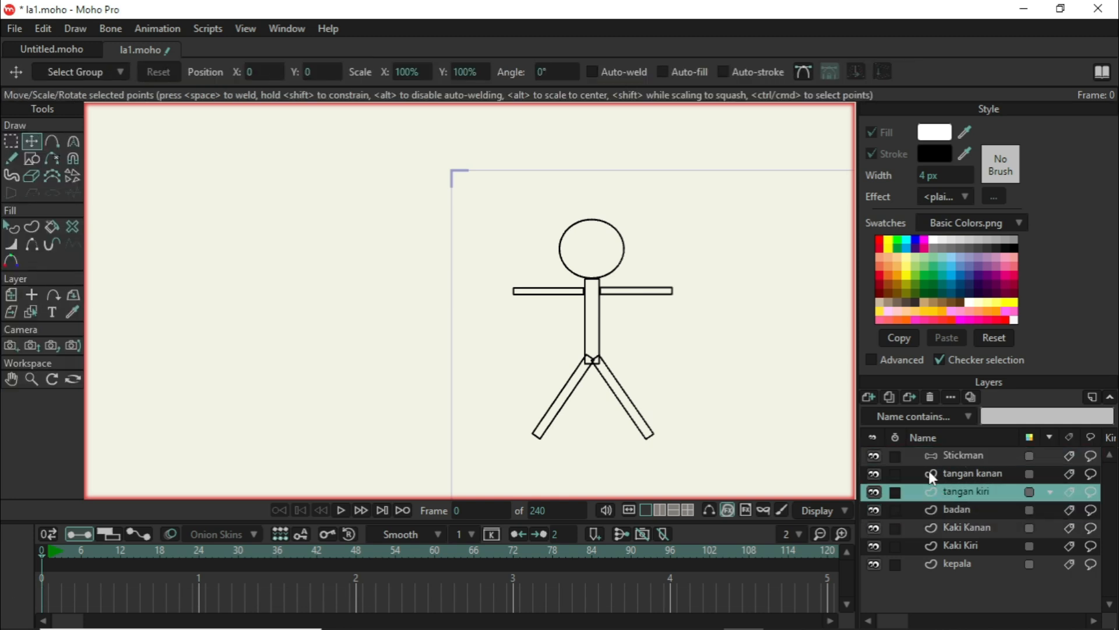
pyautogui.click(947, 458)
# Select all six body-part layers from tangan kanan to kepala, move them into the Stickman bone layer and expand it
pyautogui.click(984, 477)
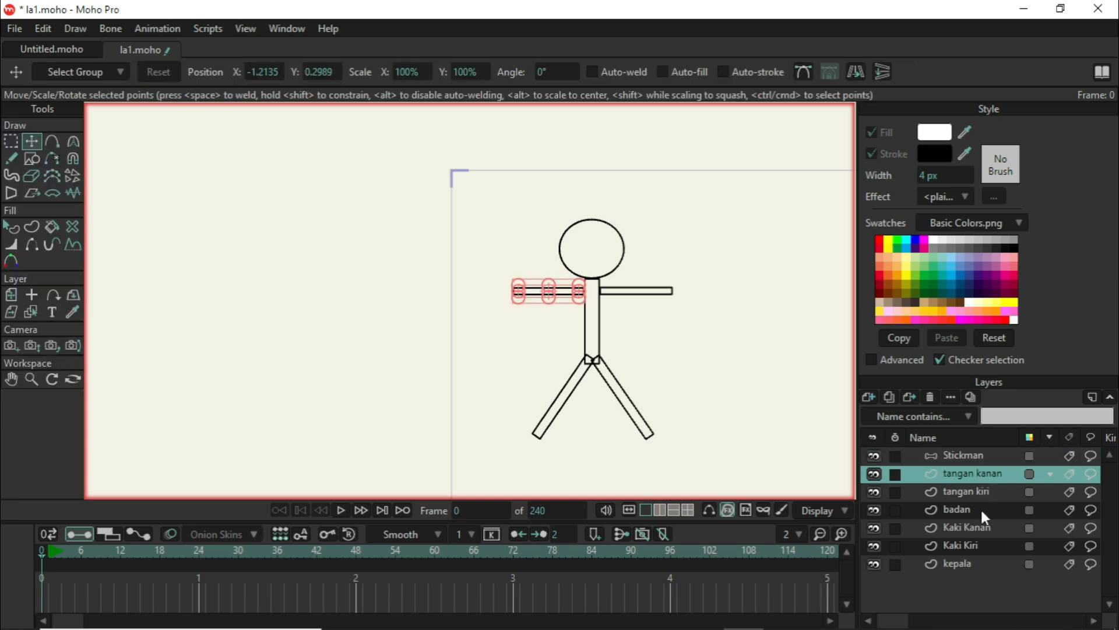
pyautogui.keyDown('ctrl'); pyautogui.click(985, 495); pyautogui.keyUp('ctrl')
pyautogui.keyDown('ctrl'); pyautogui.click(984, 510); pyautogui.keyUp('ctrl')
pyautogui.keyDown('ctrl'); pyautogui.click(985, 527); pyautogui.keyUp('ctrl')
pyautogui.keyDown('ctrl'); pyautogui.click(986, 545); pyautogui.keyUp('ctrl')
pyautogui.keyDown('ctrl'); pyautogui.click(986, 562); pyautogui.keyUp('ctrl')
pyautogui.moveTo(974, 477); pyautogui.dragTo(973, 452)
pyautogui.click(967, 458)
pyautogui.click(916, 455)
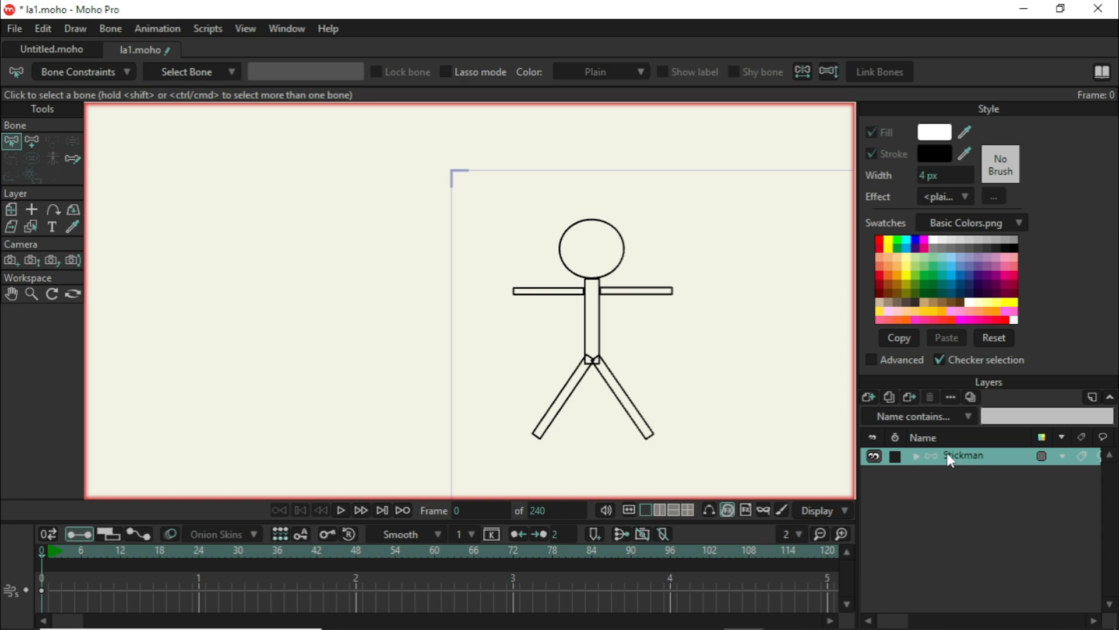
pyautogui.click(916, 456)
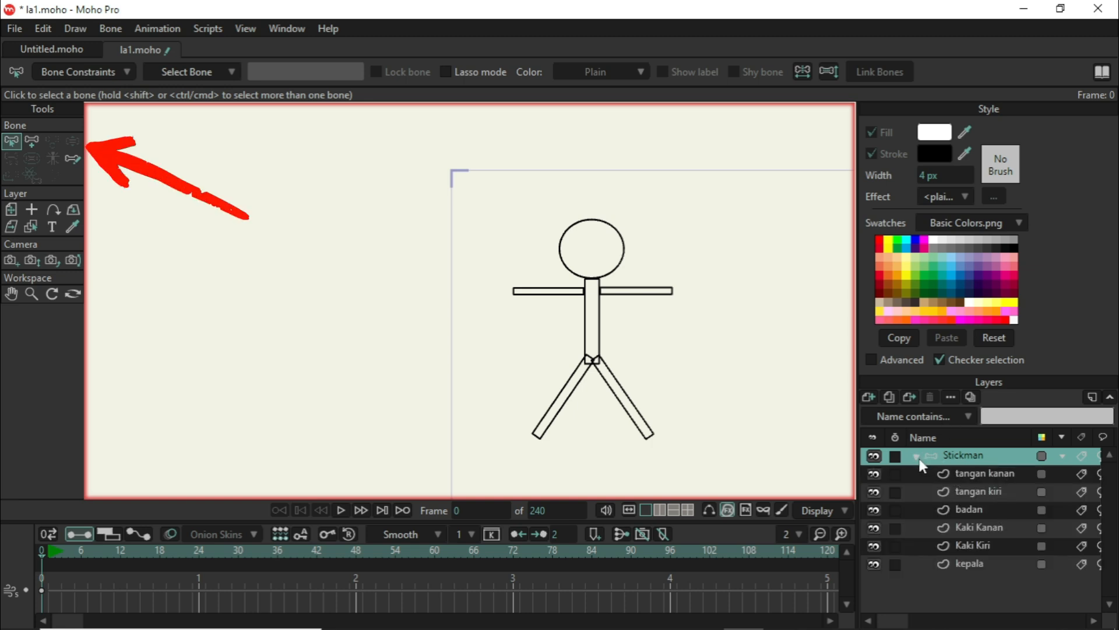
# Add a chain of two bones up the body from the hip to the neck, continued by one bone through the head
pyautogui.scroll(-5, 387, 264)
pyautogui.scroll(8, 567, 300)
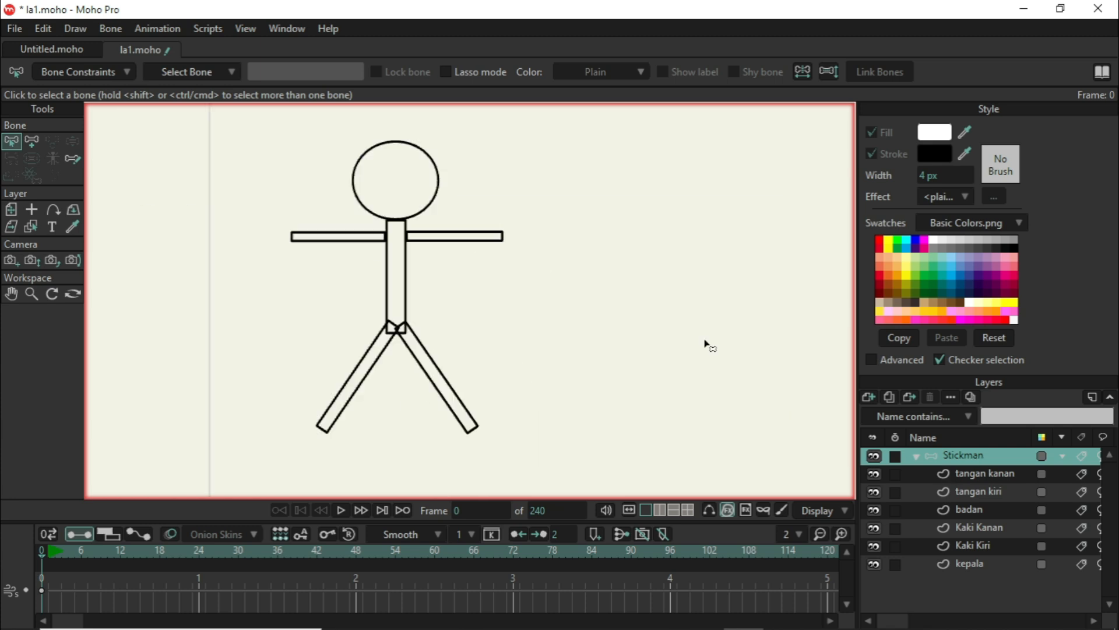
pyautogui.click(32, 140)
pyautogui.scroll(4, 377, 284)
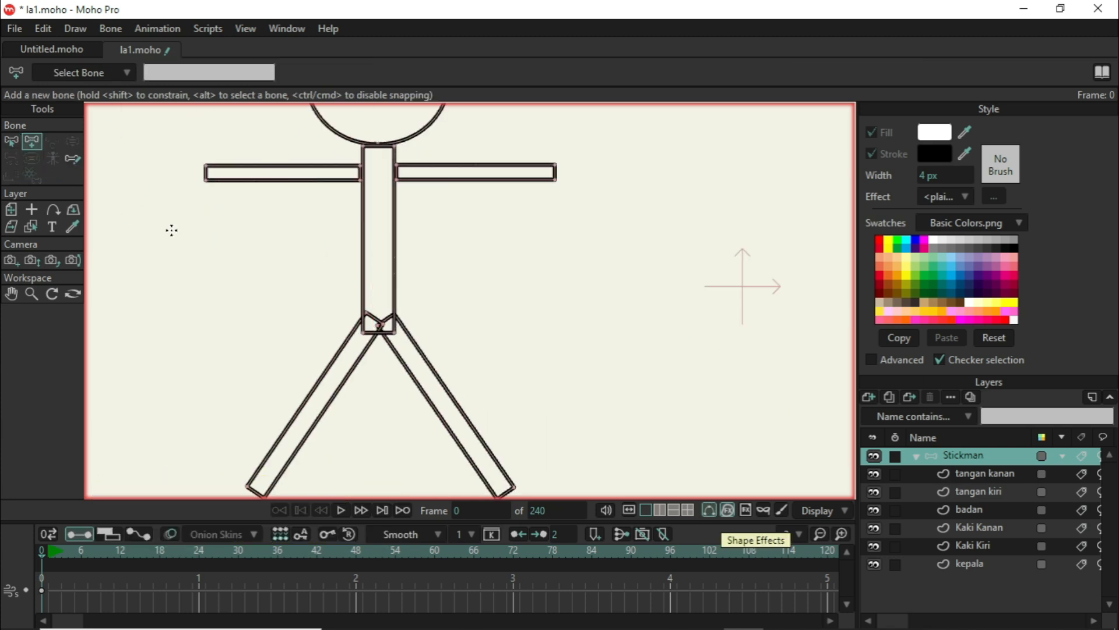
pyautogui.moveTo(378, 327); pyautogui.dragTo(376, 148)
pyautogui.scroll(-2, 424, 265)
pyautogui.scroll(1, 398, 182)
pyautogui.moveTo(420, 266); pyautogui.dragTo(419, 135)
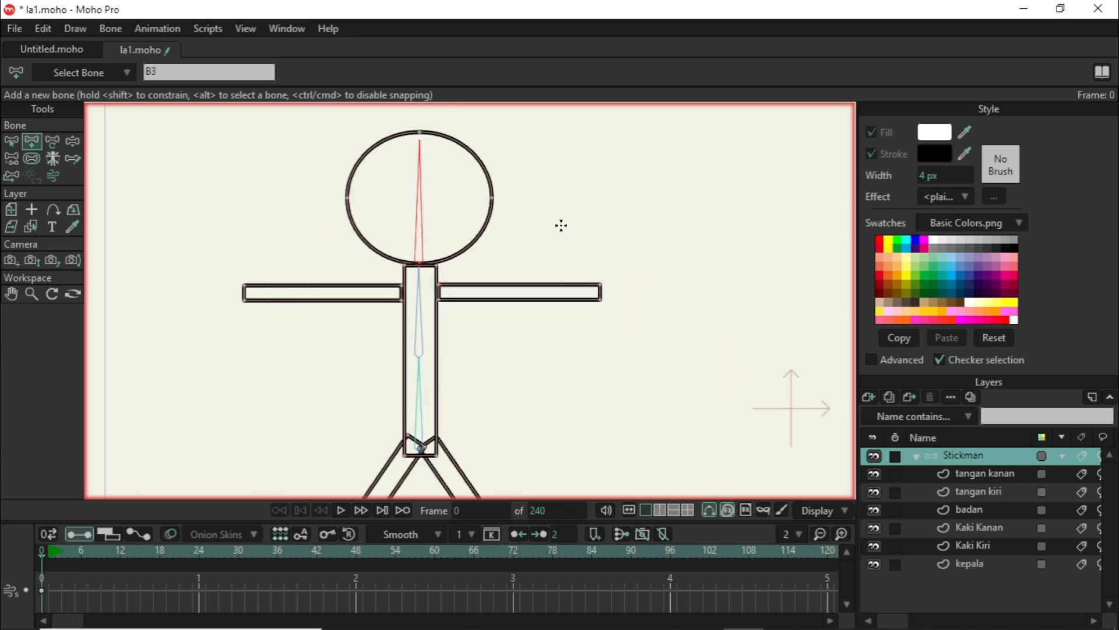
# Select the upper body bone as parent and add a two-bone chain from the shoulder along the tangan kiri arm to its tip
pyautogui.click(13, 143)
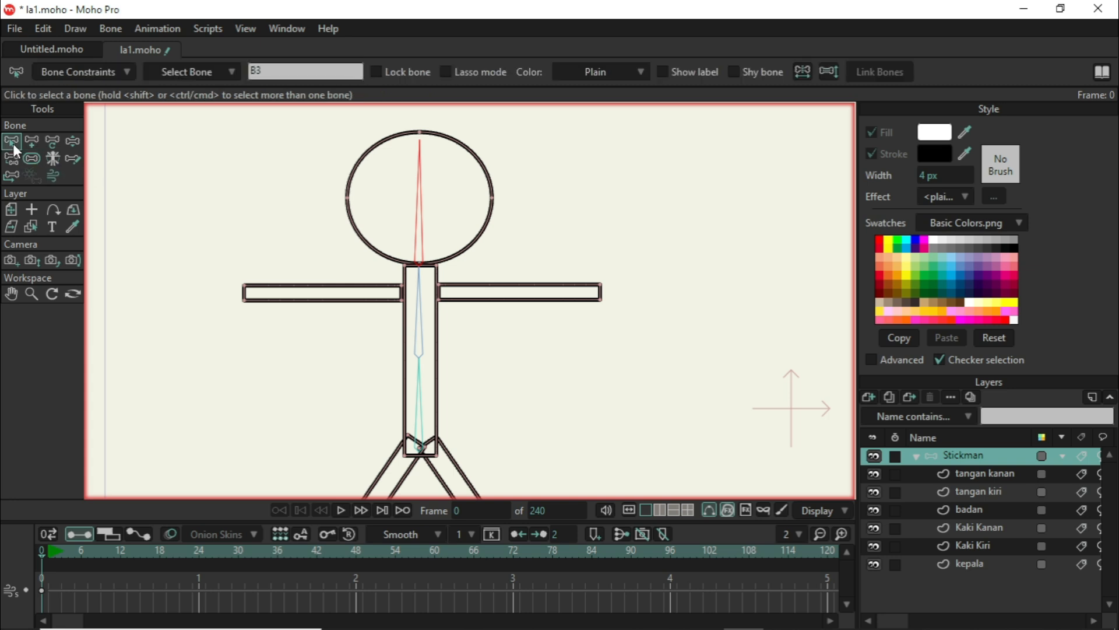
pyautogui.click(420, 314)
pyautogui.click(31, 142)
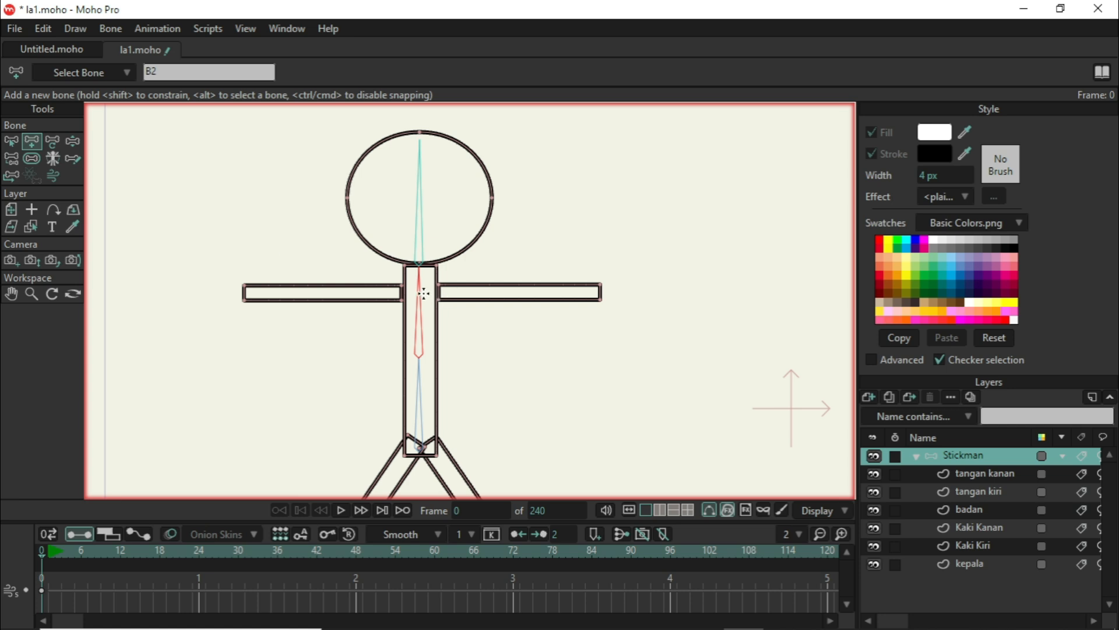
pyautogui.moveTo(421, 291); pyautogui.dragTo(601, 292)
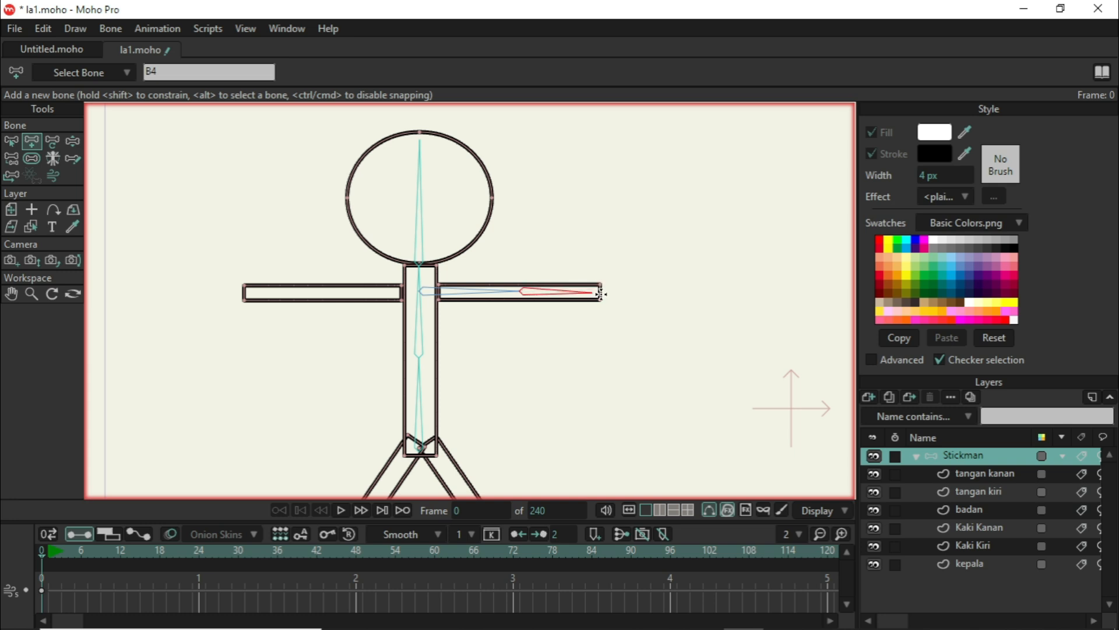
# Select the upper body bone as parent again and add a two-bone chain from the shoulder along the tangan kanan arm
pyautogui.click(14, 142)
pyautogui.click(424, 332)
pyautogui.click(32, 141)
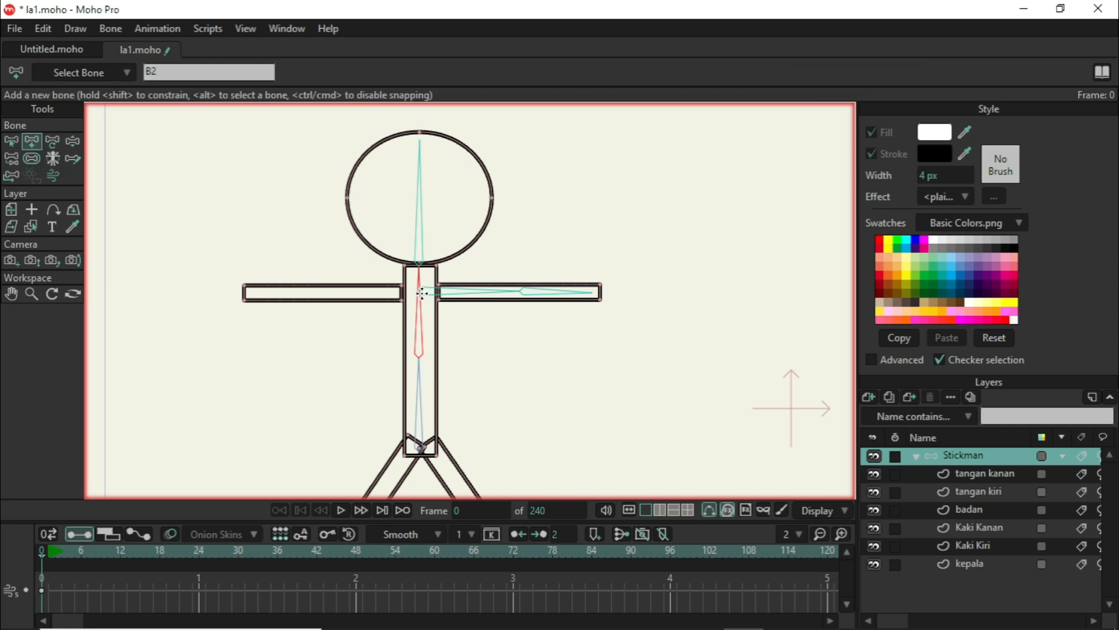
pyautogui.moveTo(411, 290); pyautogui.dragTo(244, 293)
# Select the lower body bone as parent and add a two-bone chain from the hip down the leg beneath the tangan kiri arm
pyautogui.scroll(-4, 452, 370)
pyautogui.scroll(1, 450, 375)
pyautogui.moveTo(485, 479); pyautogui.dragTo(460, 347)
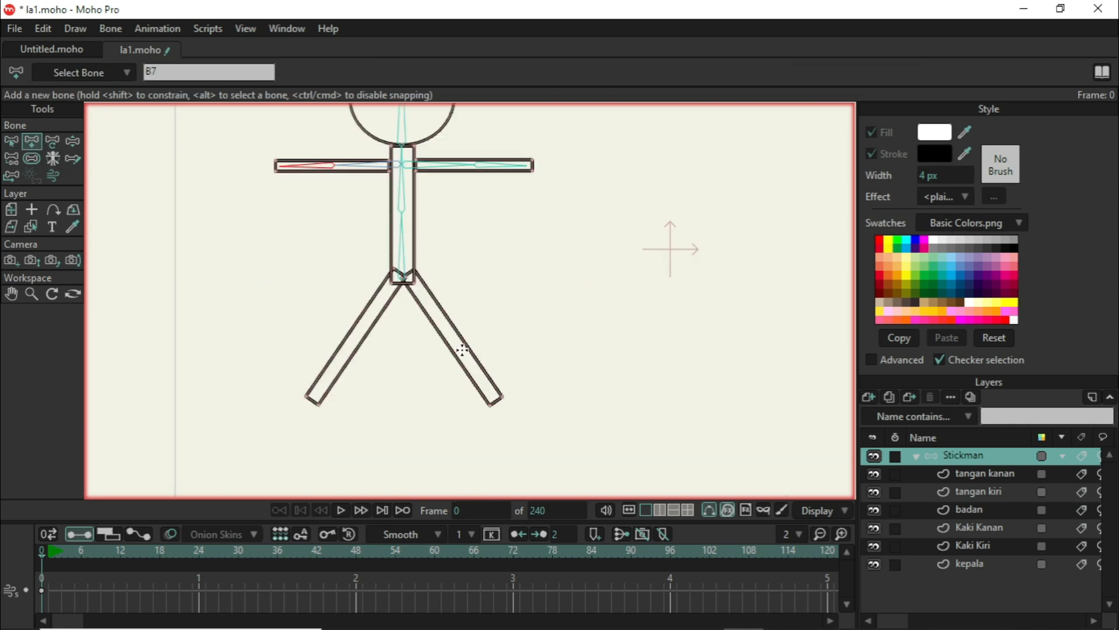
pyautogui.click(11, 143)
pyautogui.click(407, 258)
pyautogui.press('a')
pyautogui.moveTo(403, 281); pyautogui.dragTo(497, 404)
# Select the lower body bone as parent again and add a two-bone chain from the hip down the opposite leg
pyautogui.click(11, 142)
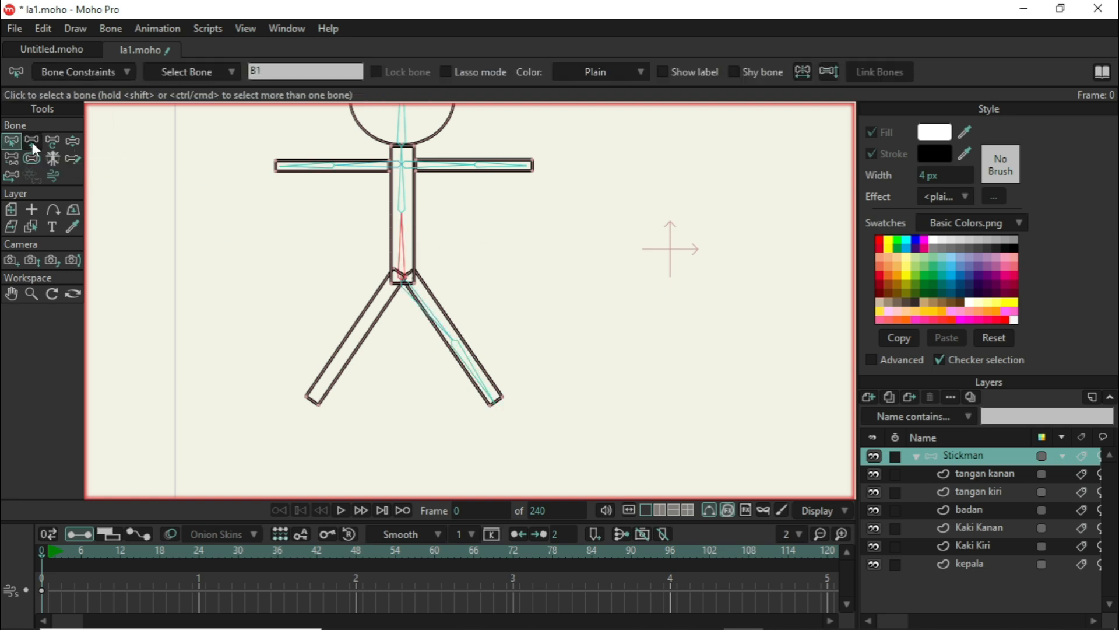
pyautogui.click(27, 144)
pyautogui.moveTo(401, 281); pyautogui.dragTo(313, 399)
# Test how the arm and leg bones deform the figure with Manipulate Bones, undoing the pose changes
pyautogui.scroll(-2, 555, 288)
pyautogui.scroll(2, 474, 146)
pyautogui.click(74, 147)
pyautogui.moveTo(590, 242)
pyautogui.mouseDown()
pyautogui.moveTo(589, 252)
pyautogui.moveTo(595, 242)
pyautogui.mouseUp()
pyautogui.hotkey('ctrl', 'z')
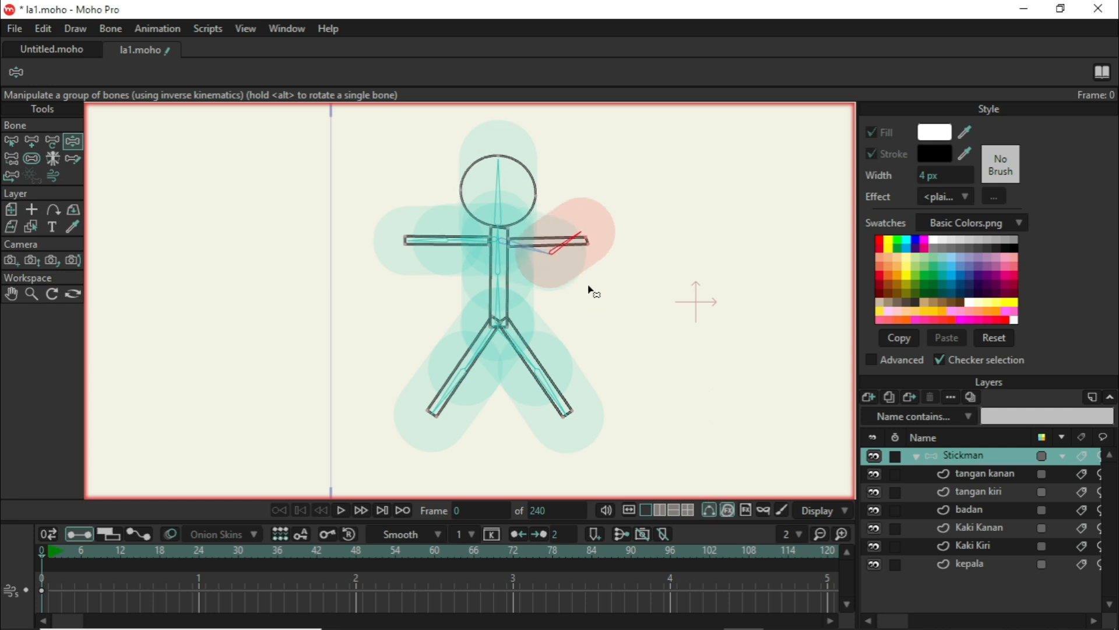
pyautogui.scroll(3, 595, 243)
pyautogui.moveTo(570, 237); pyautogui.dragTo(660, 305)
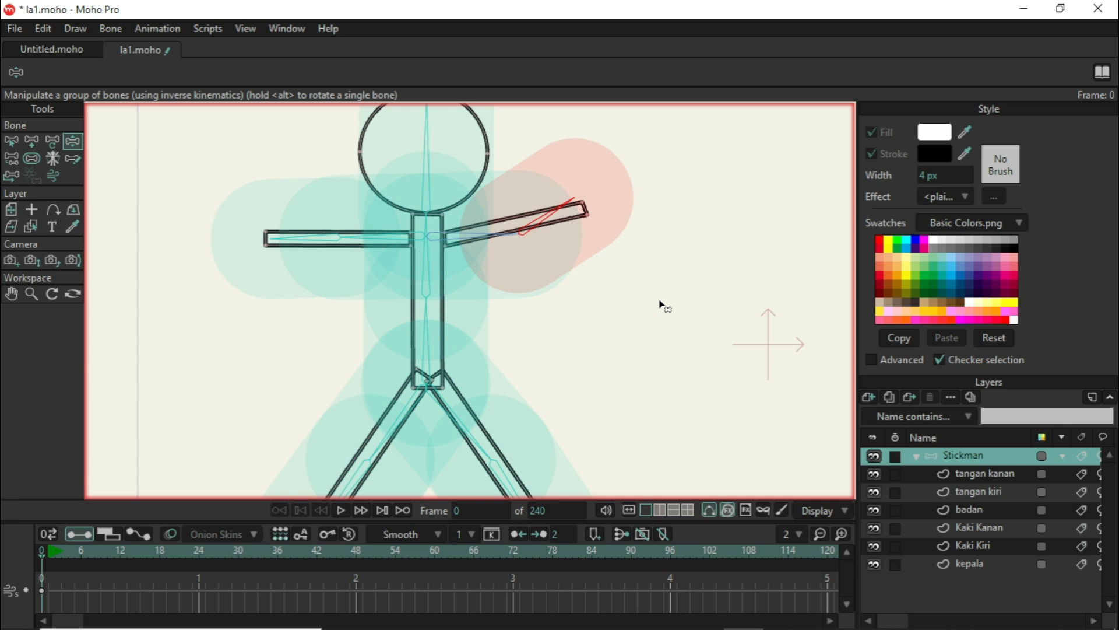
pyautogui.scroll(-3, 640, 317)
pyautogui.moveTo(608, 258); pyautogui.dragTo(657, 287)
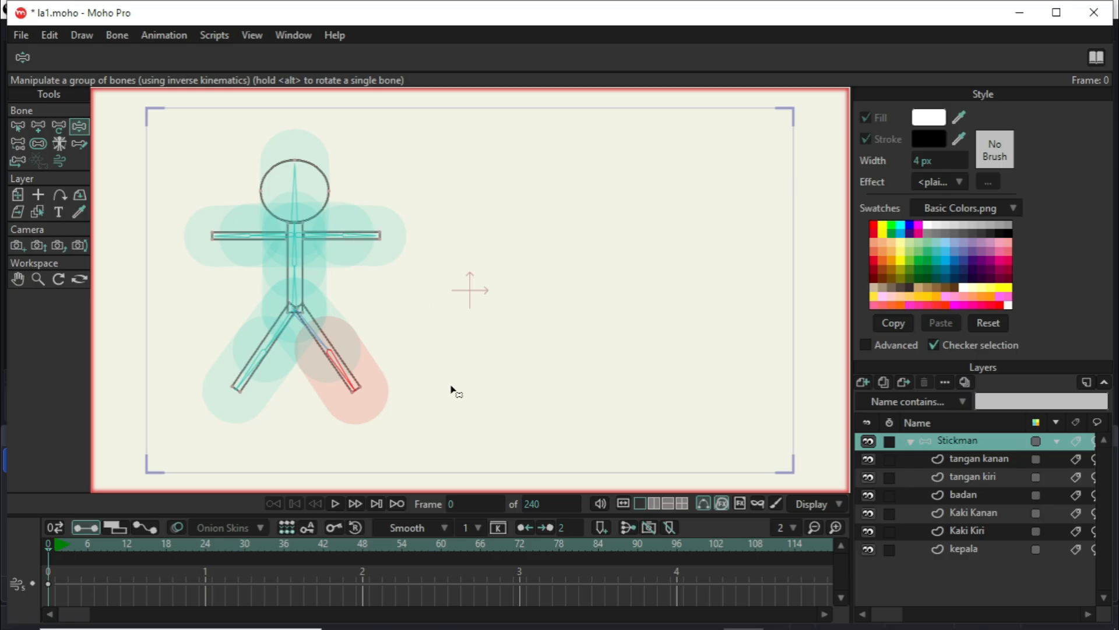
pyautogui.click(119, 165)
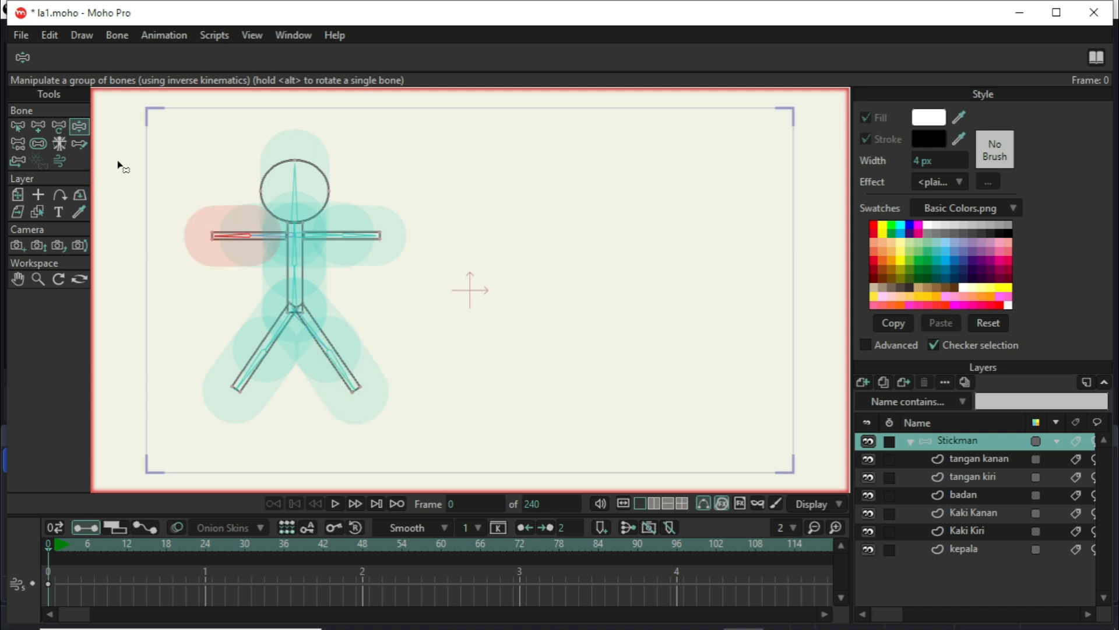
pyautogui.click(454, 211)
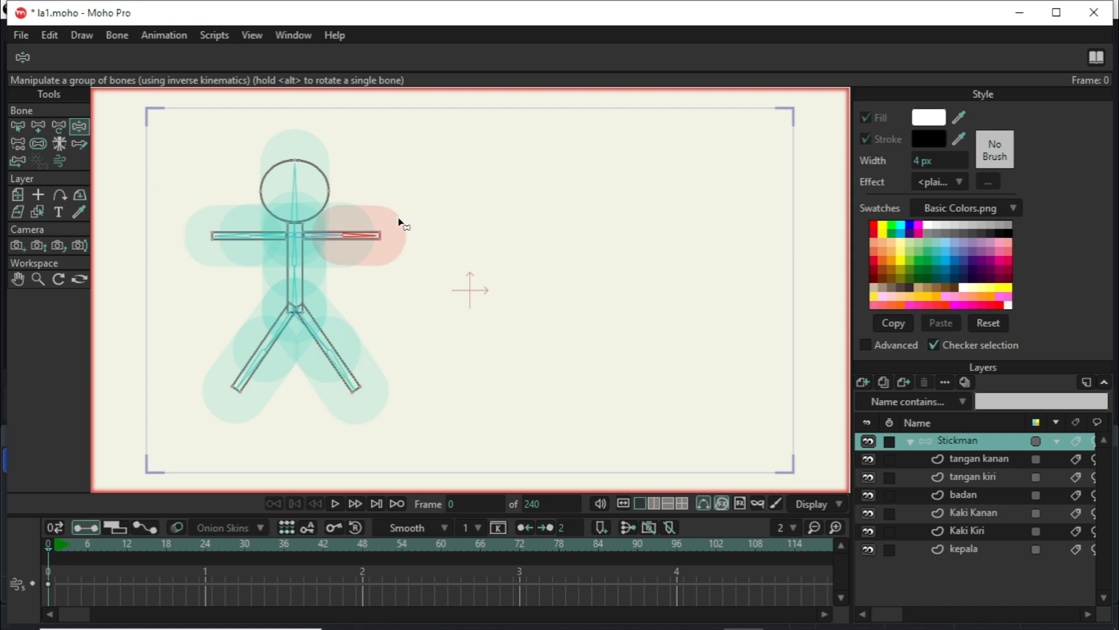
# Select all bones of the stick figure and reduce their bone strength to 0.2125 so the influence areas fit the limbs
pyautogui.click(12, 126)
pyautogui.moveTo(146, 128); pyautogui.dragTo(466, 463)
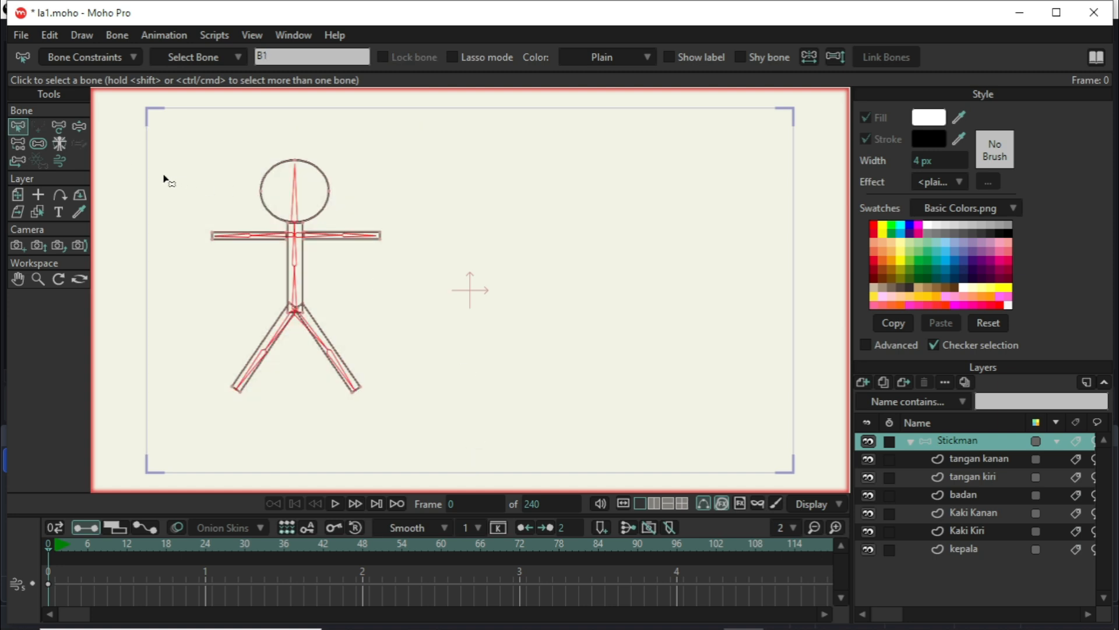
pyautogui.click(39, 145)
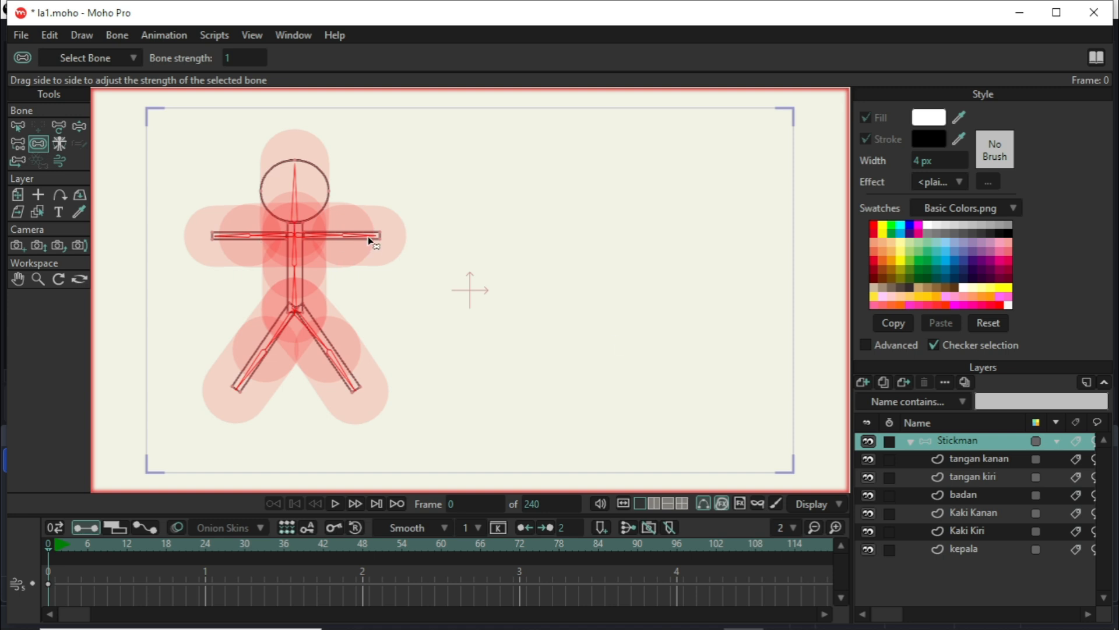
pyautogui.moveTo(371, 242); pyautogui.dragTo(310, 249)
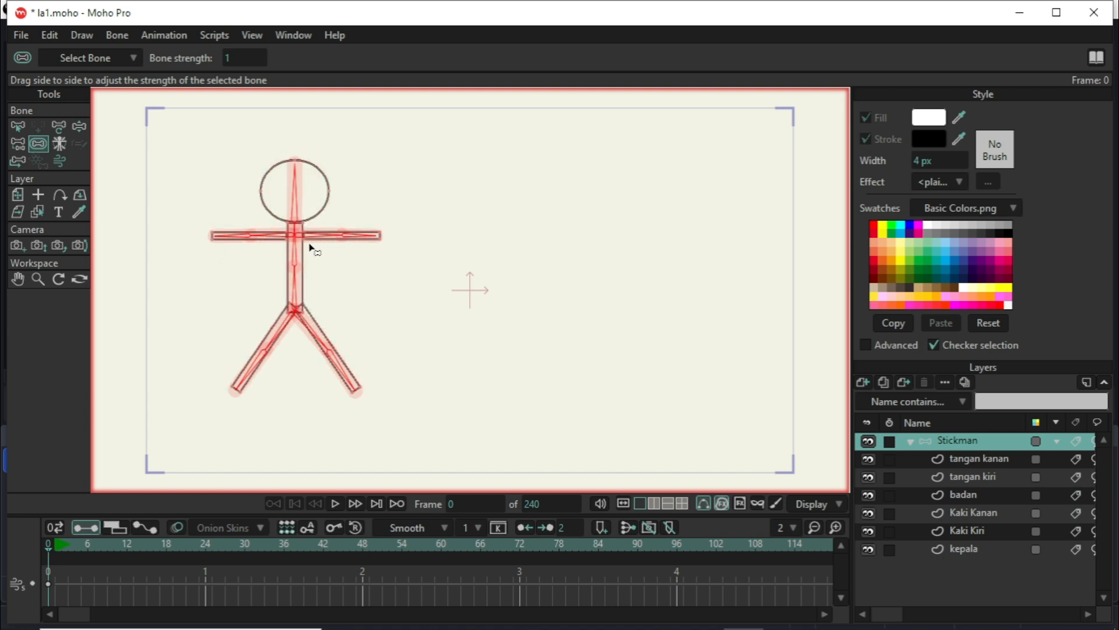
pyautogui.scroll(5, 311, 249)
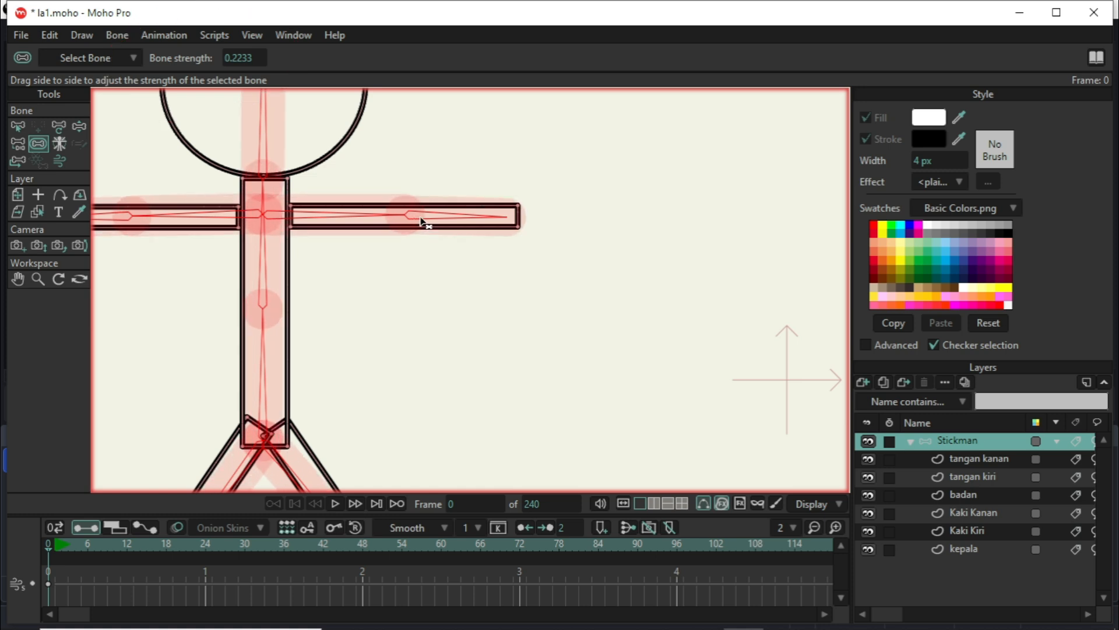
pyautogui.moveTo(383, 261); pyautogui.dragTo(516, 246)
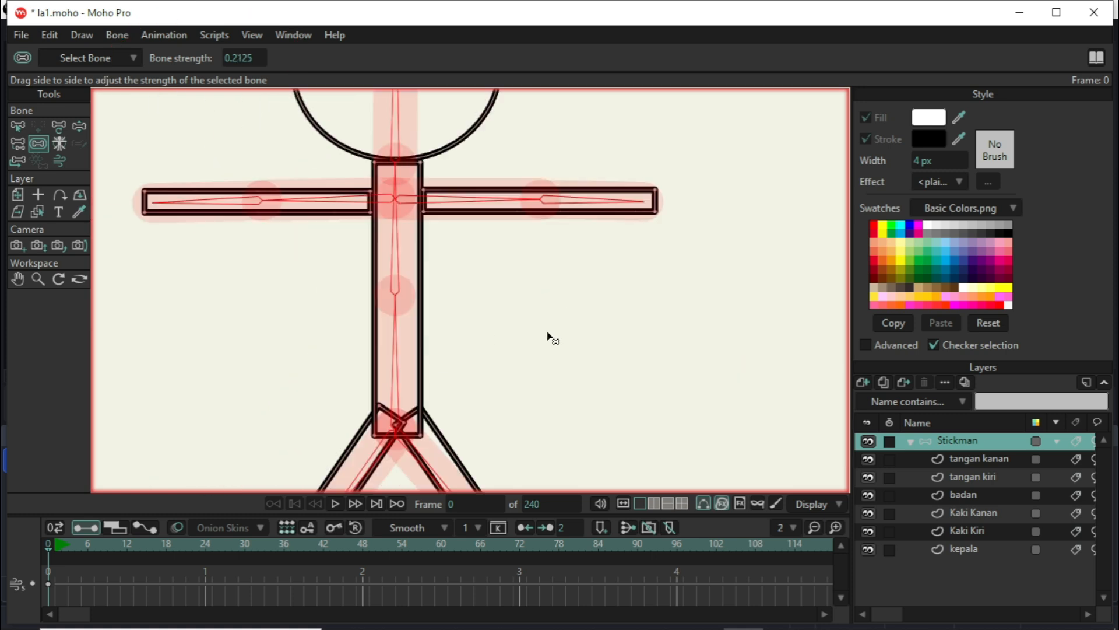
# Deselect the bones and test how the head and arm bones deform the shapes with Manipulate Bones
pyautogui.press('b')
pyautogui.click(406, 446)
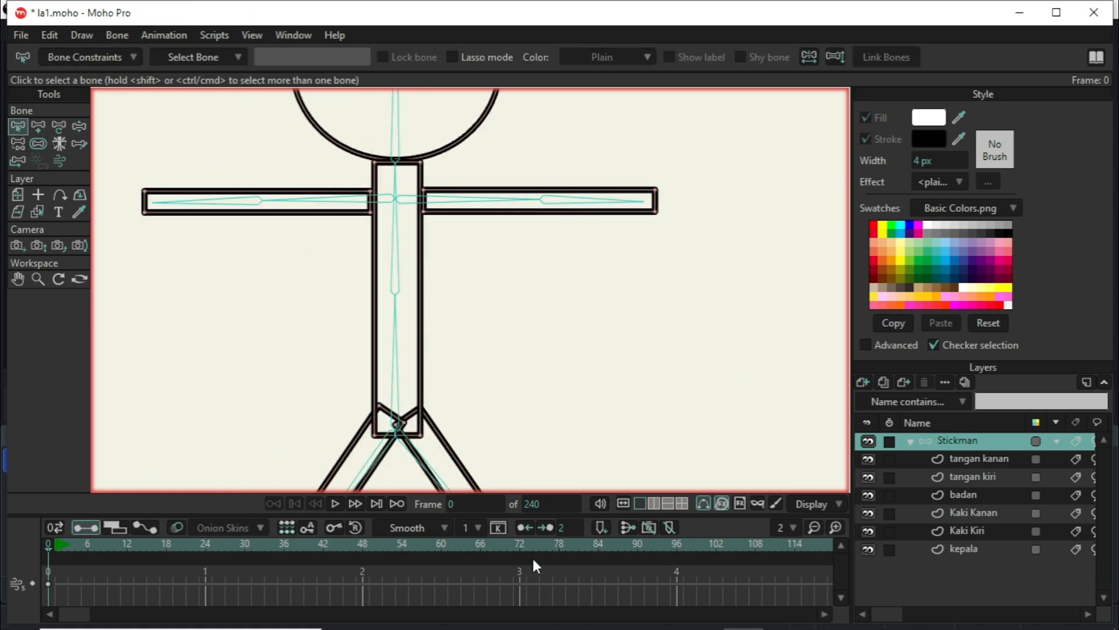
pyautogui.scroll(-4, 491, 394)
pyautogui.click(78, 127)
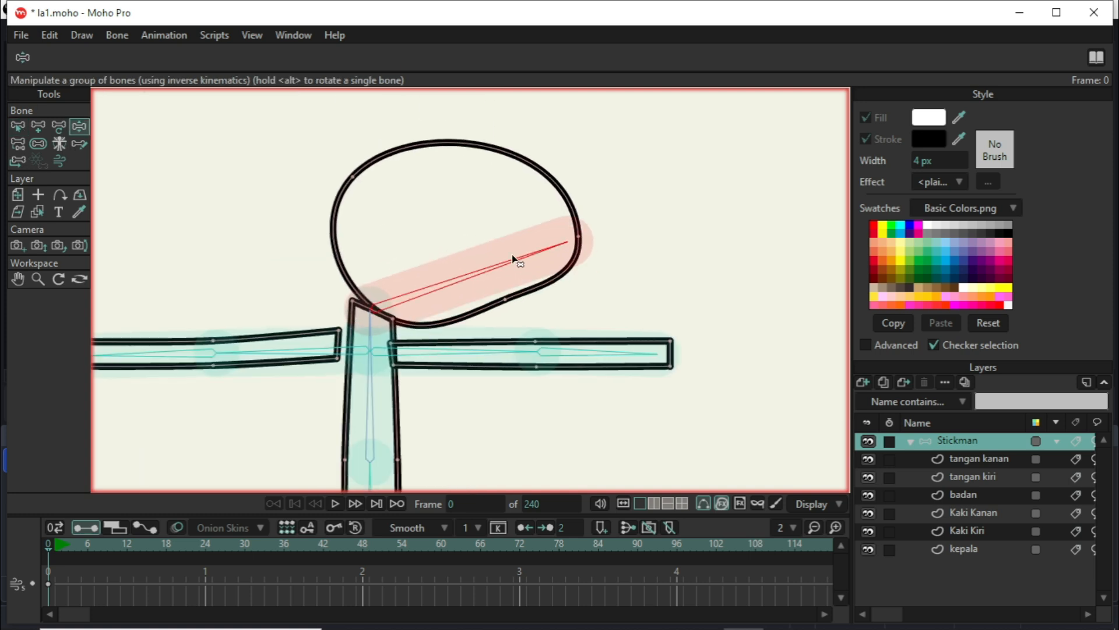
pyautogui.moveTo(514, 258); pyautogui.dragTo(415, 240)
pyautogui.scroll(-3, 504, 256)
pyautogui.scroll(3, 457, 189)
pyautogui.click(680, 300)
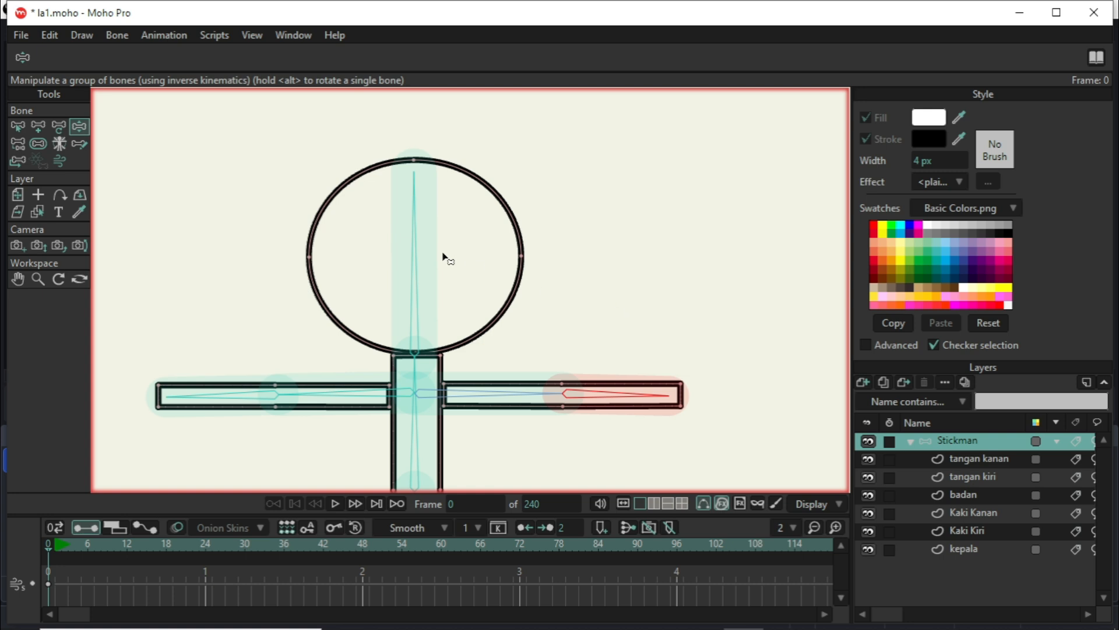
pyautogui.click(423, 257)
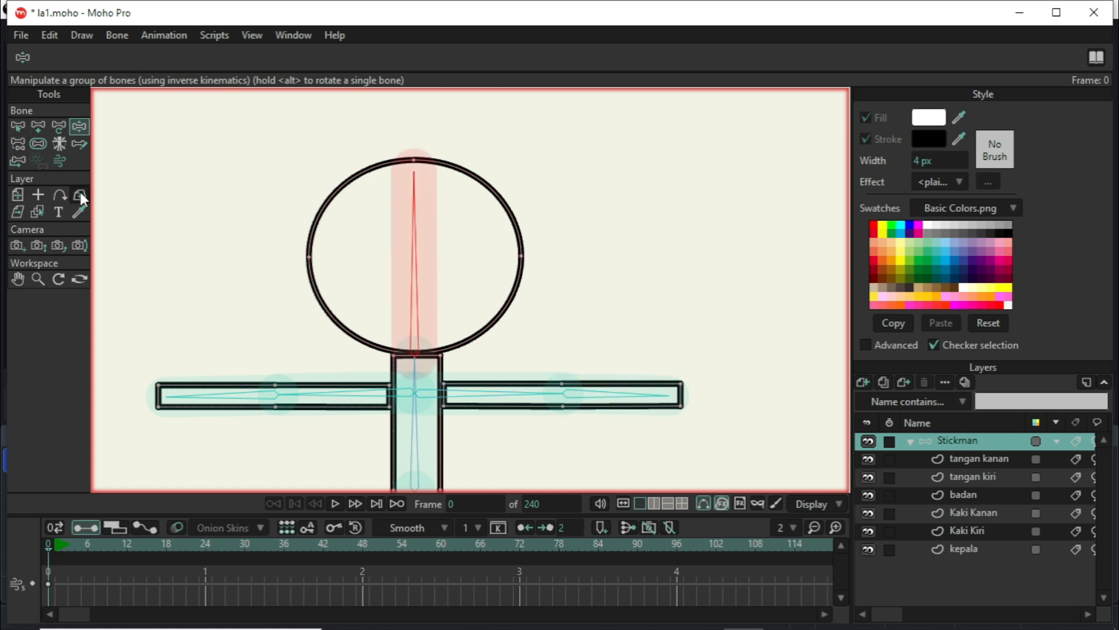
pyautogui.click(184, 205)
# Bind the kepala layer to the head bone with Bind Layer
pyautogui.click(997, 549)
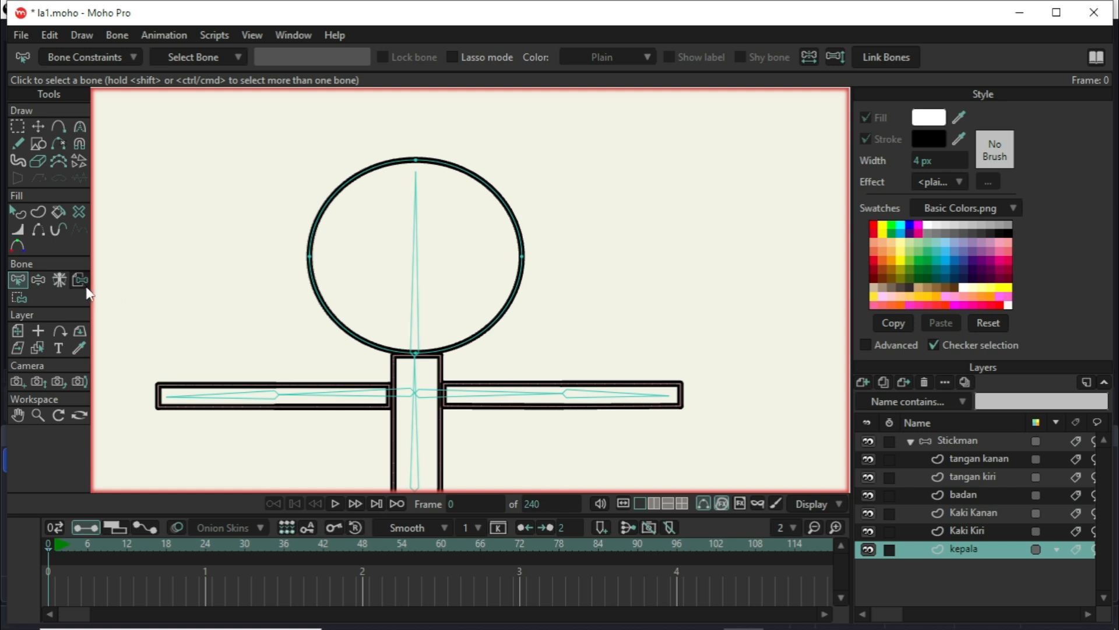
pyautogui.click(81, 280)
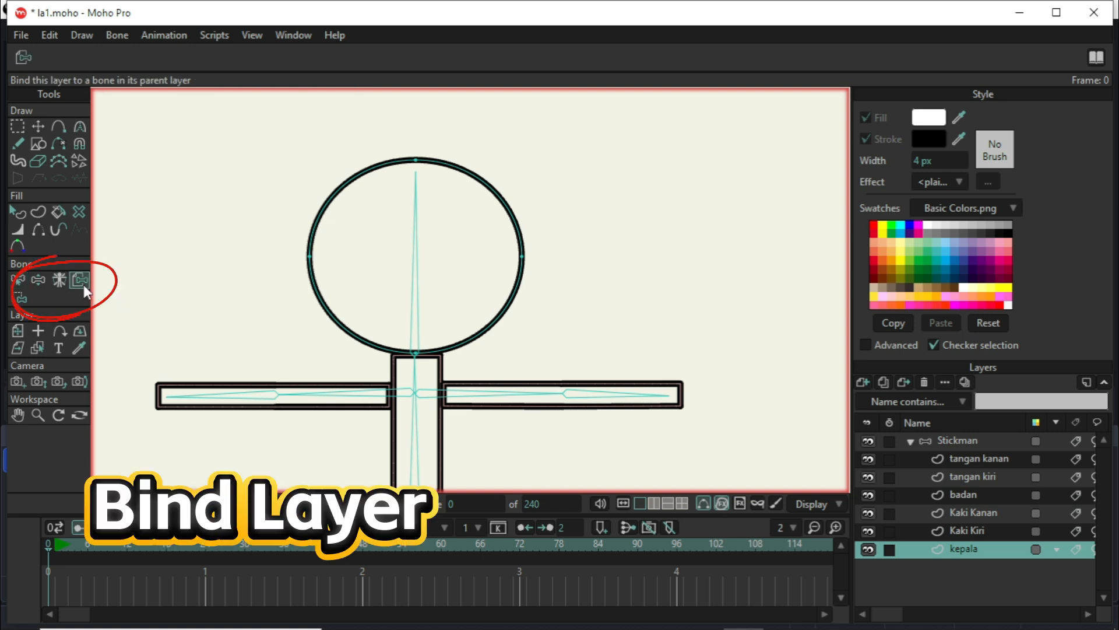
pyautogui.click(418, 268)
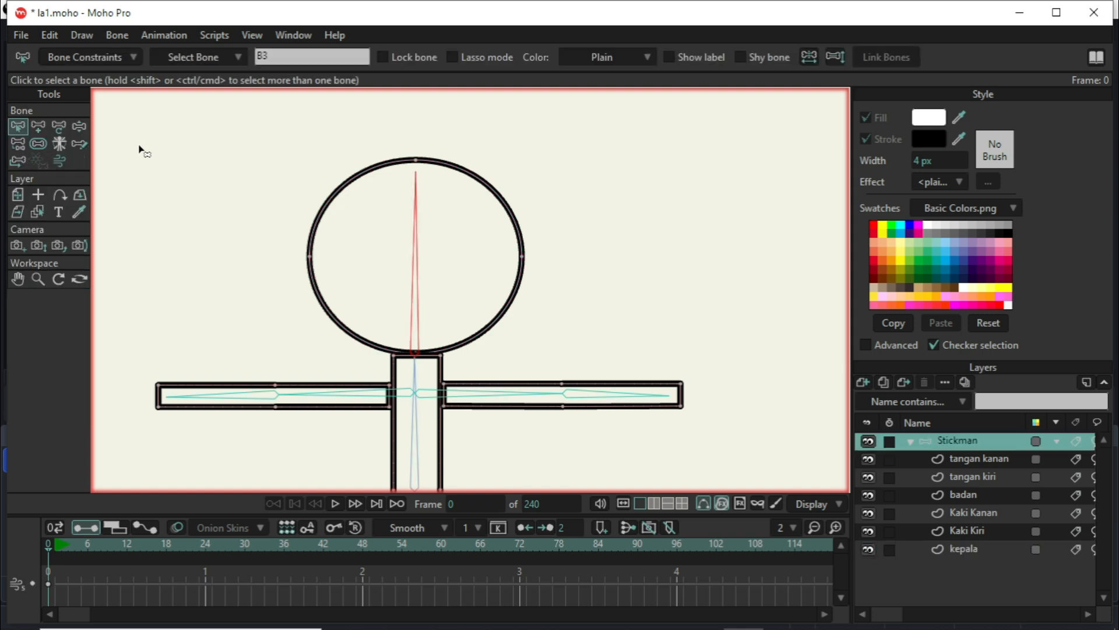
# Test rotating the head bone, also with its strength removed, and test bending the tangan kanan arm bones
pyautogui.click(80, 126)
pyautogui.moveTo(416, 181); pyautogui.dragTo(431, 130)
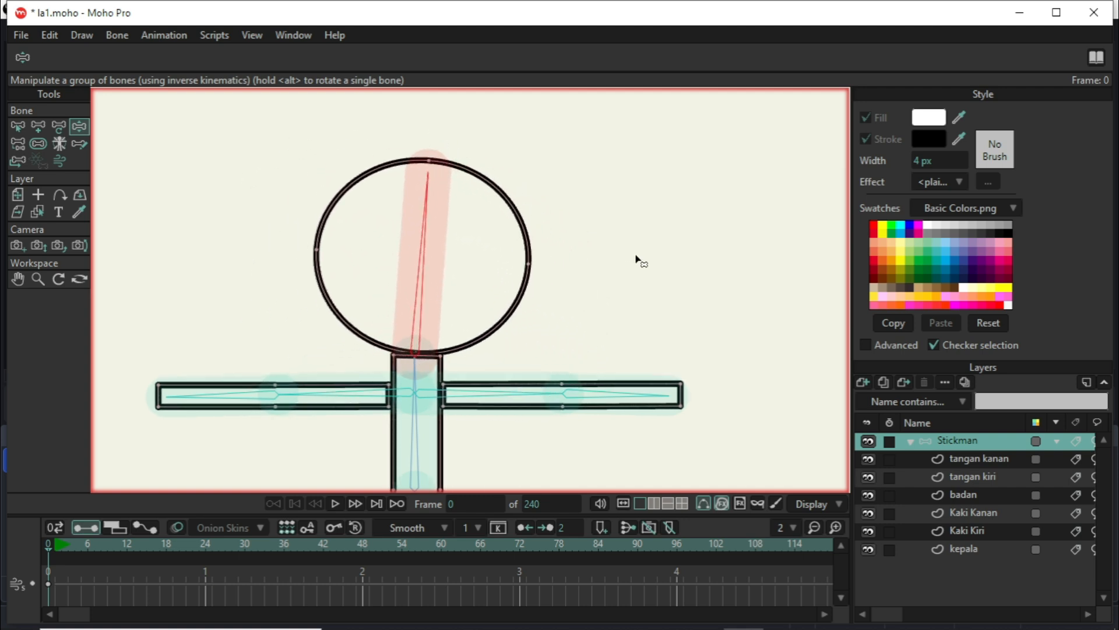
pyautogui.click(40, 144)
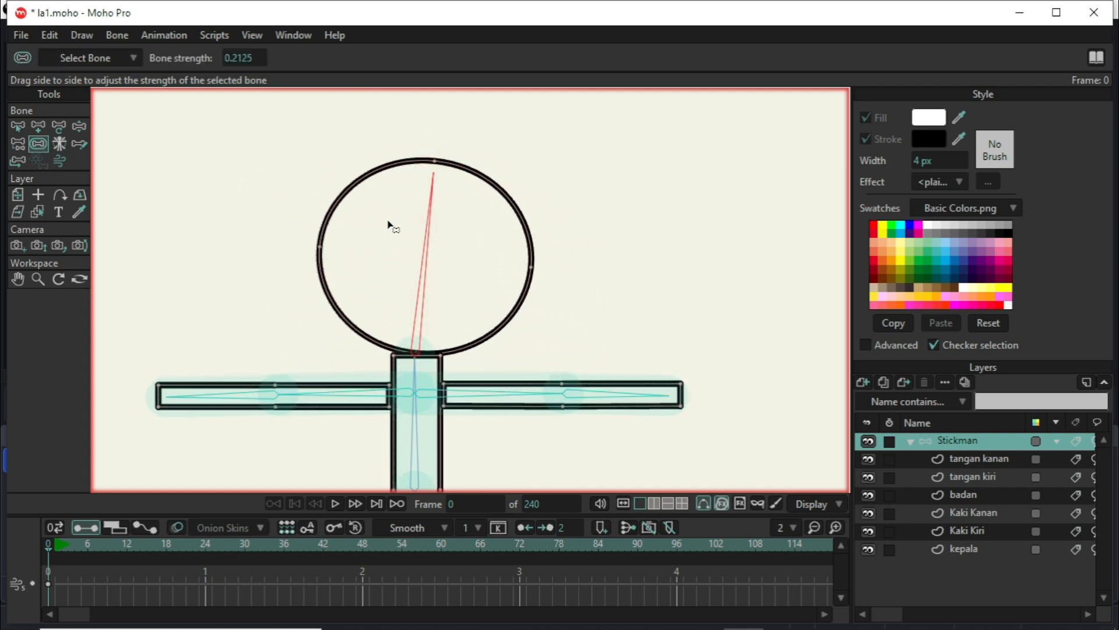
pyautogui.click(82, 128)
pyautogui.moveTo(442, 178); pyautogui.dragTo(236, 207)
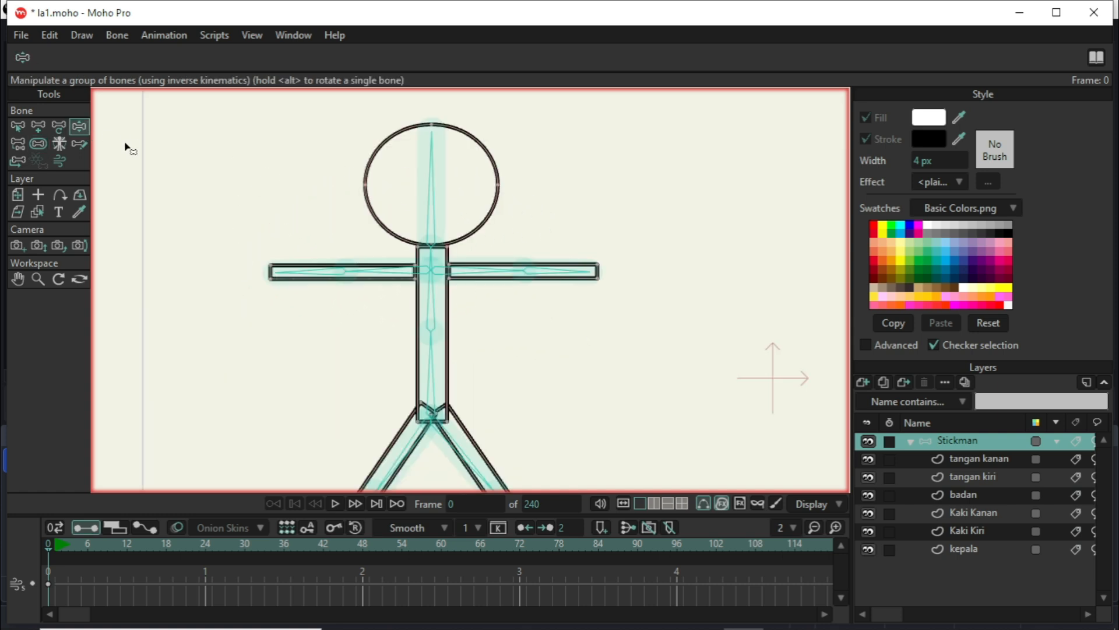
pyautogui.moveTo(284, 276); pyautogui.dragTo(63, 309)
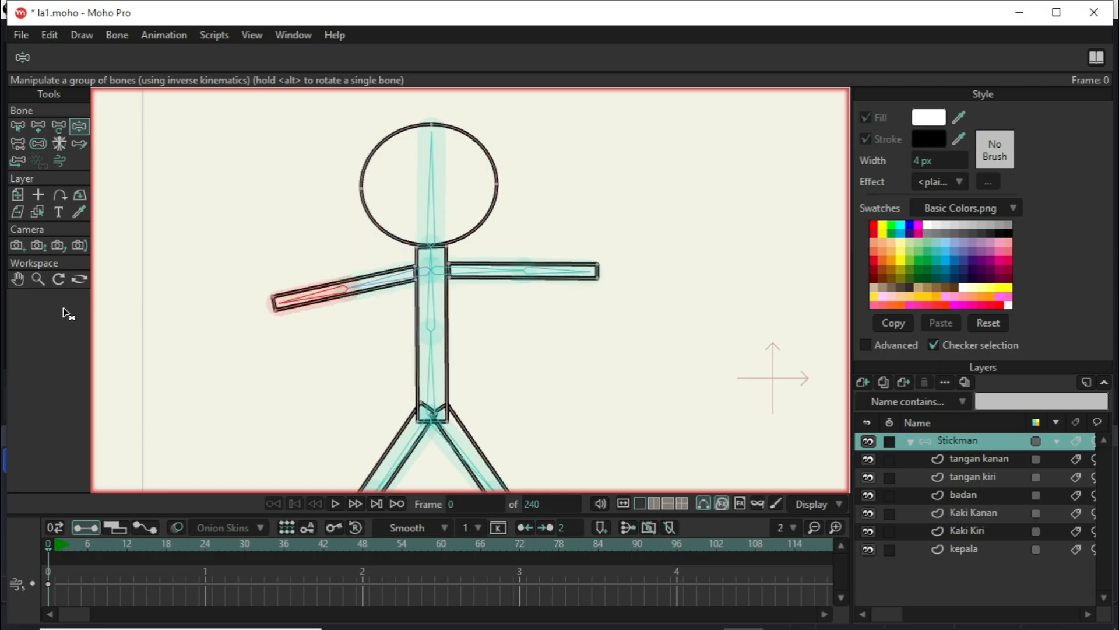
# Add a point at the elbow joint on both the upper and lower edges of the tangan kanan arm
pyautogui.scroll(4, 493, 339)
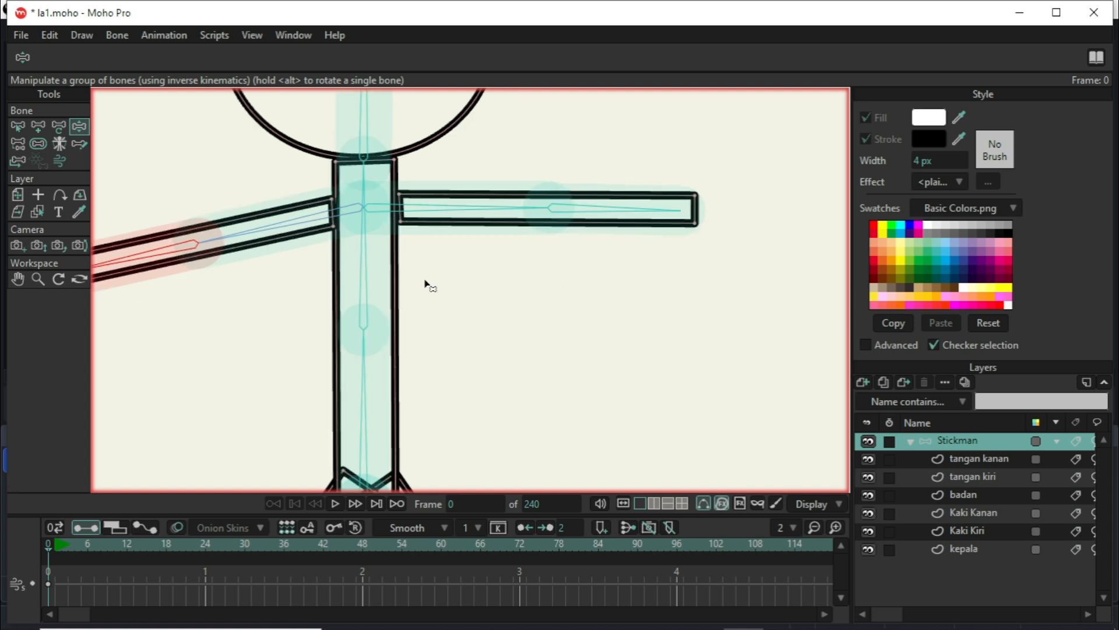
pyautogui.click(980, 458)
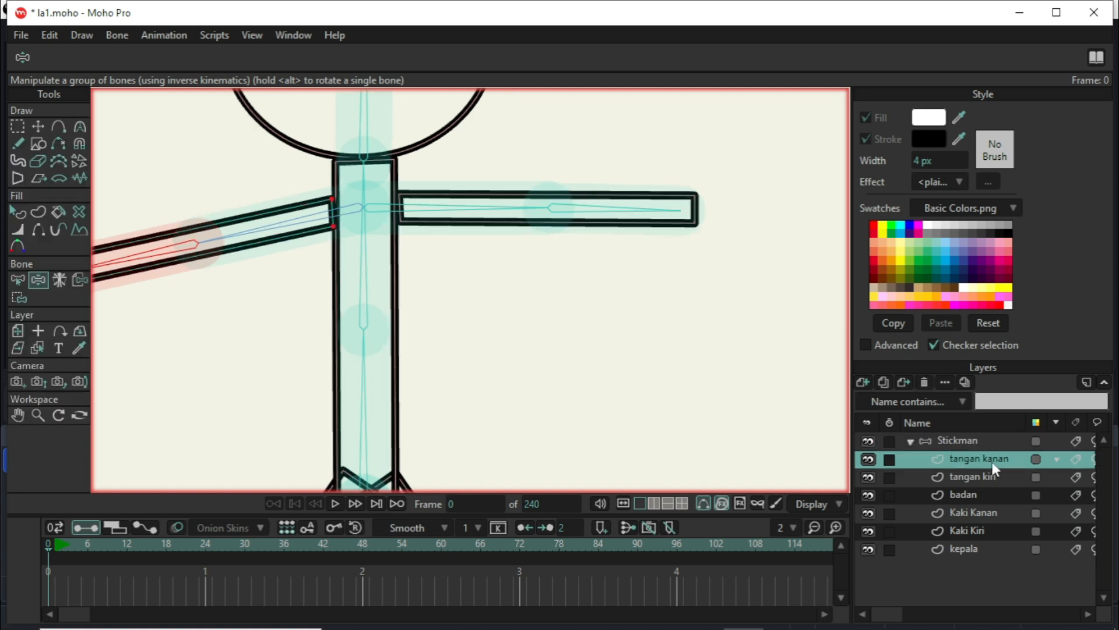
pyautogui.click(58, 126)
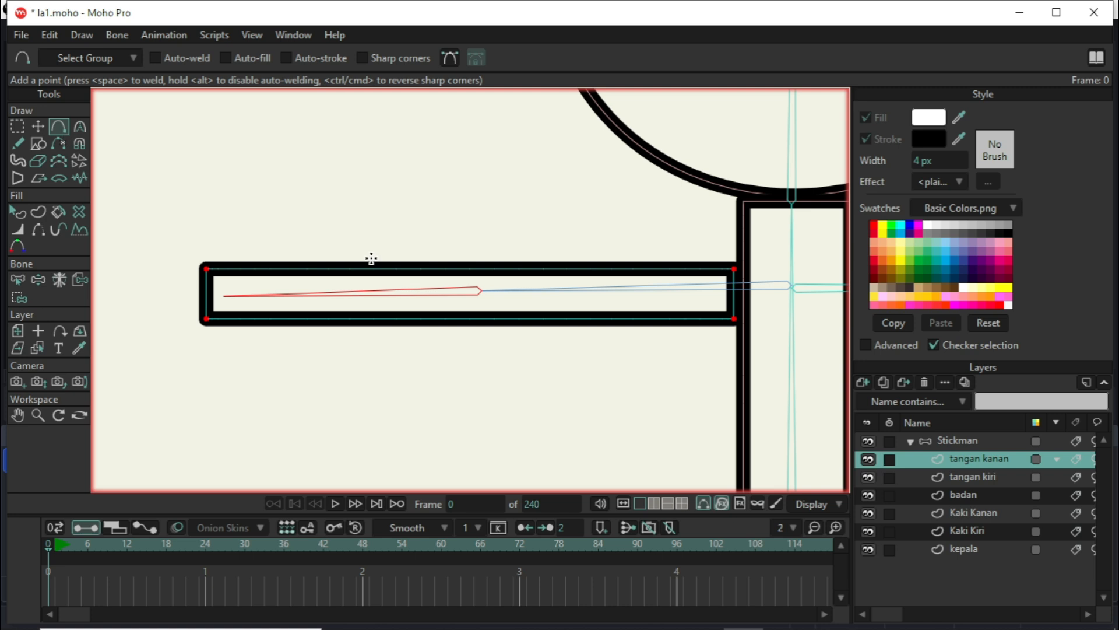
pyautogui.click(474, 269)
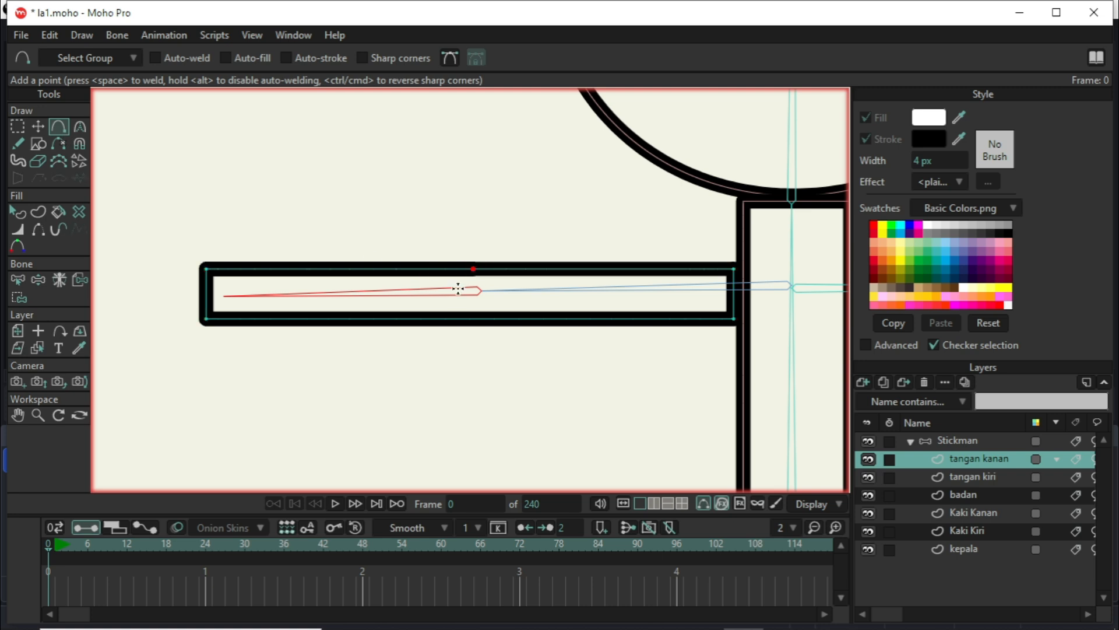
pyautogui.click(474, 320)
pyautogui.scroll(-4, 576, 330)
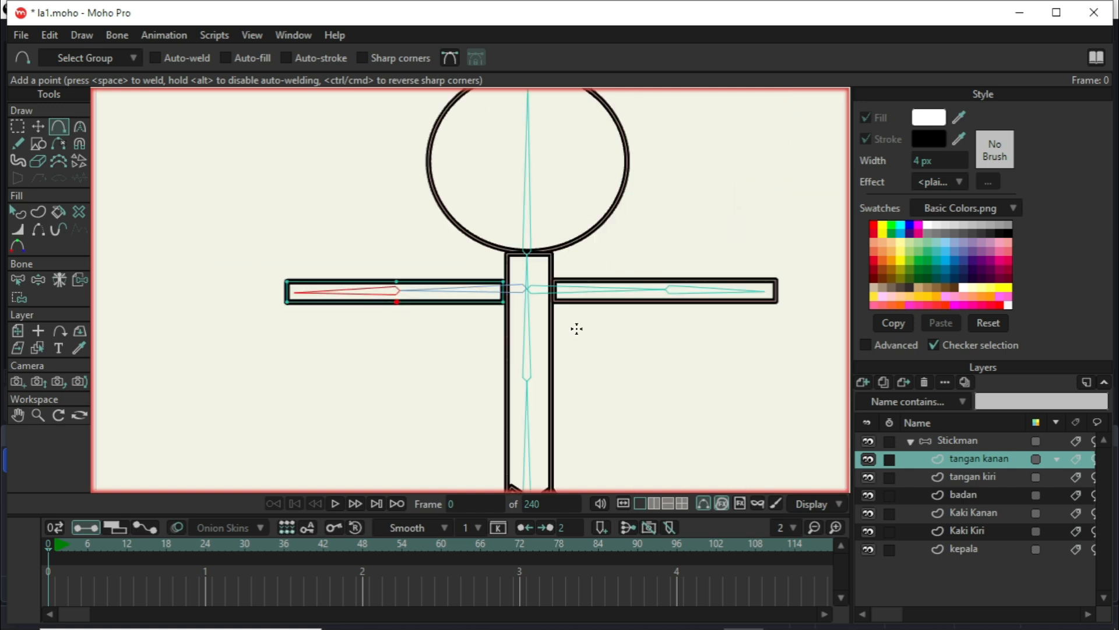
# Add a point at the elbow joint on both the upper and lower edges of the tangan kiri arm
pyautogui.click(1005, 478)
pyautogui.scroll(4, 770, 333)
pyautogui.click(530, 210)
pyautogui.click(531, 255)
pyautogui.scroll(-5, 552, 263)
pyautogui.scroll(4, 478, 363)
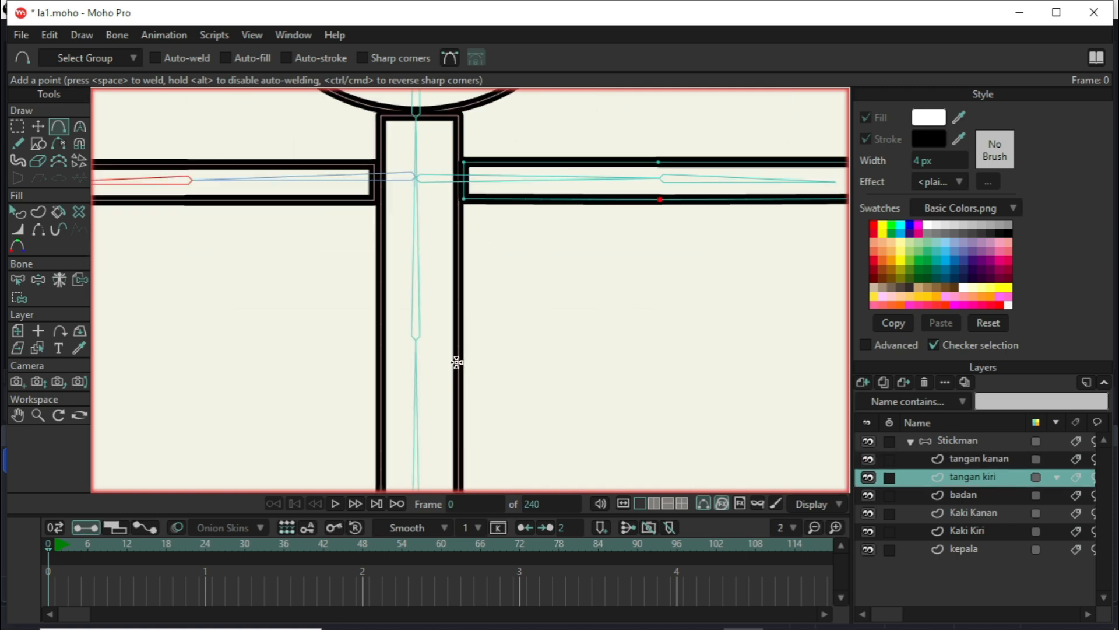
pyautogui.click(457, 336)
pyautogui.hotkey('ctrl', 'z')
pyautogui.scroll(-4, 463, 340)
pyautogui.scroll(4, 410, 341)
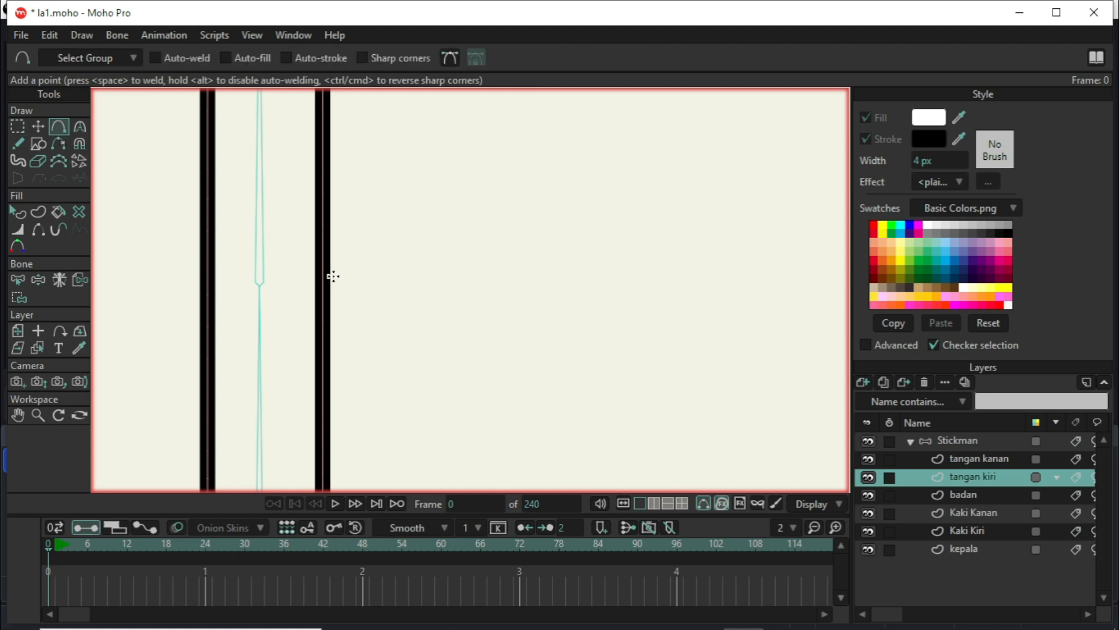
pyautogui.scroll(5, 324, 272)
pyautogui.moveTo(322, 269)
pyautogui.mouseDown()
pyautogui.moveTo(295, 278)
pyautogui.moveTo(320, 280)
pyautogui.mouseUp()
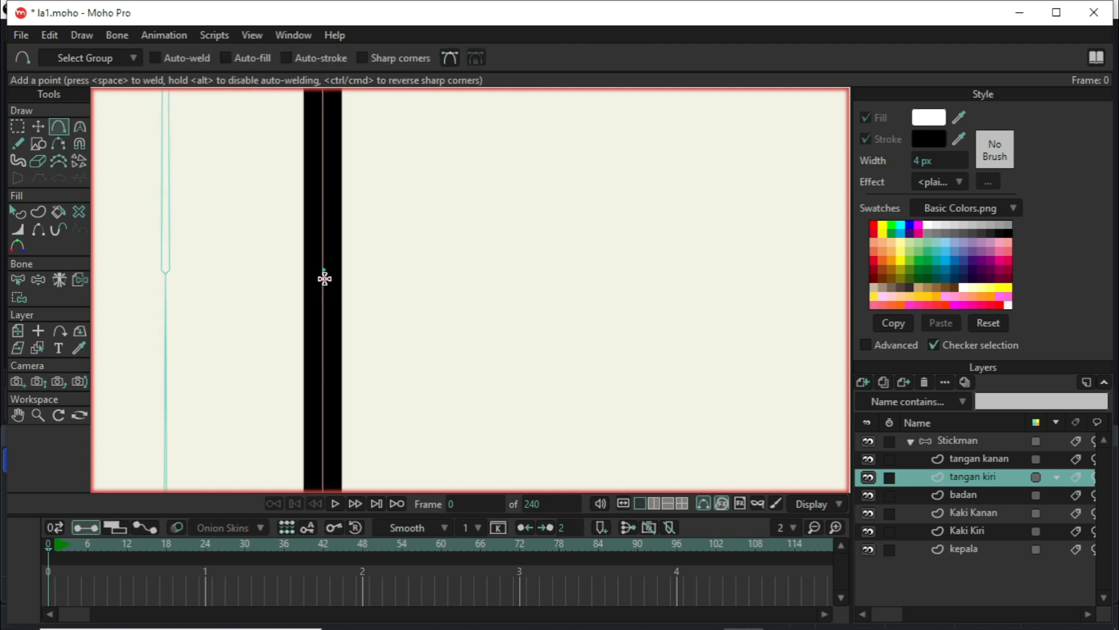
pyautogui.hotkey('ctrl', 'z')
pyautogui.scroll(-4, 659, 390)
# Add a point on both side edges of the badan torso, level with its middle bone joint
pyautogui.click(918, 493)
pyautogui.scroll(3, 375, 402)
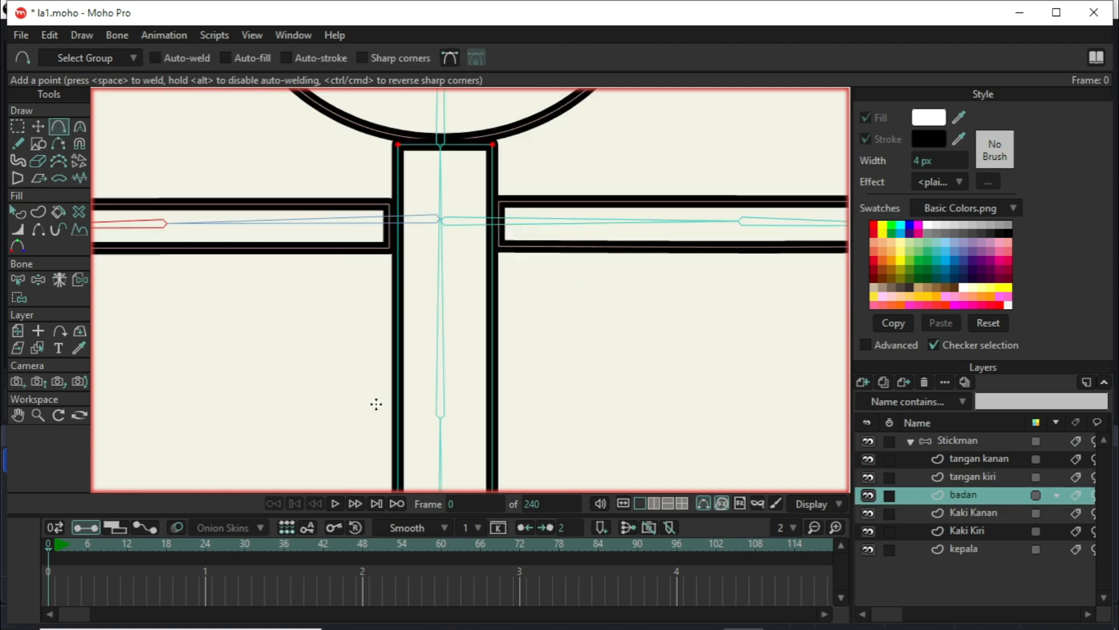
pyautogui.scroll(-5, 667, 392)
pyautogui.scroll(3, 668, 391)
# Add a point at the knee joint on both edges of the Kaki Kanan leg
pyautogui.click(973, 513)
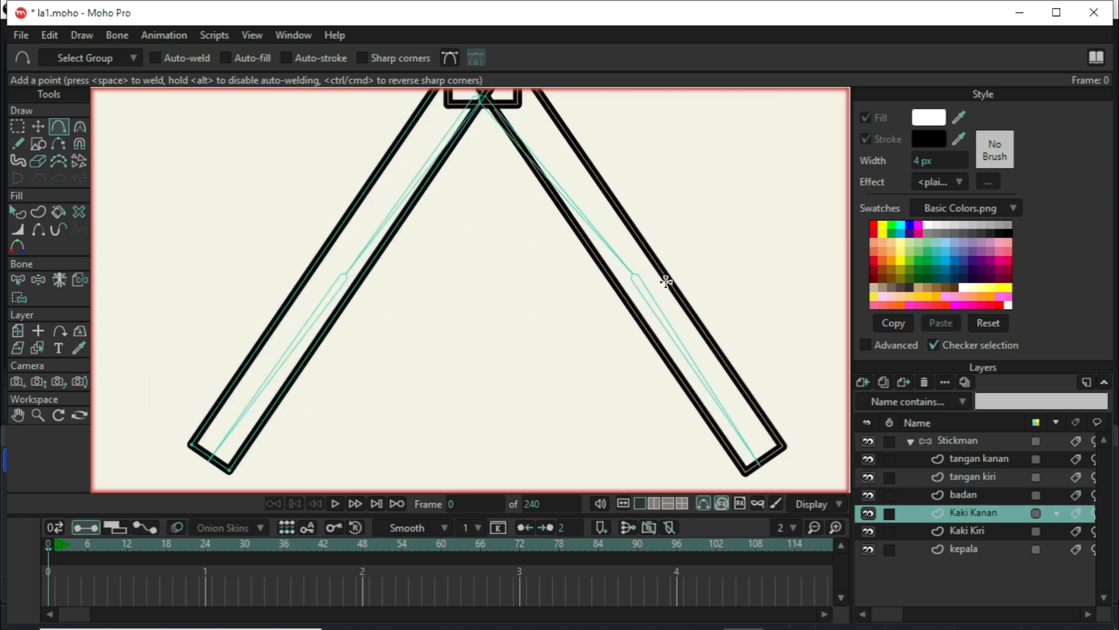
pyautogui.scroll(-4, 659, 267)
pyautogui.scroll(3, 516, 283)
pyautogui.scroll(-2, 689, 241)
pyautogui.scroll(-4, 737, 270)
pyautogui.scroll(7, 687, 203)
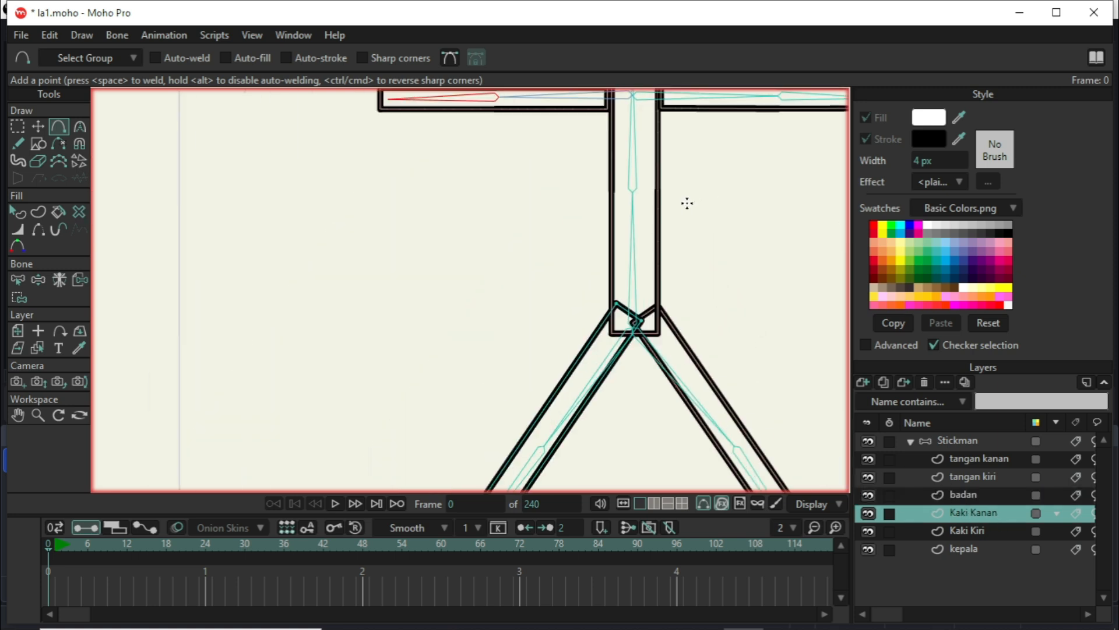
pyautogui.scroll(-6, 699, 300)
pyautogui.scroll(3, 709, 233)
pyautogui.click(17, 126)
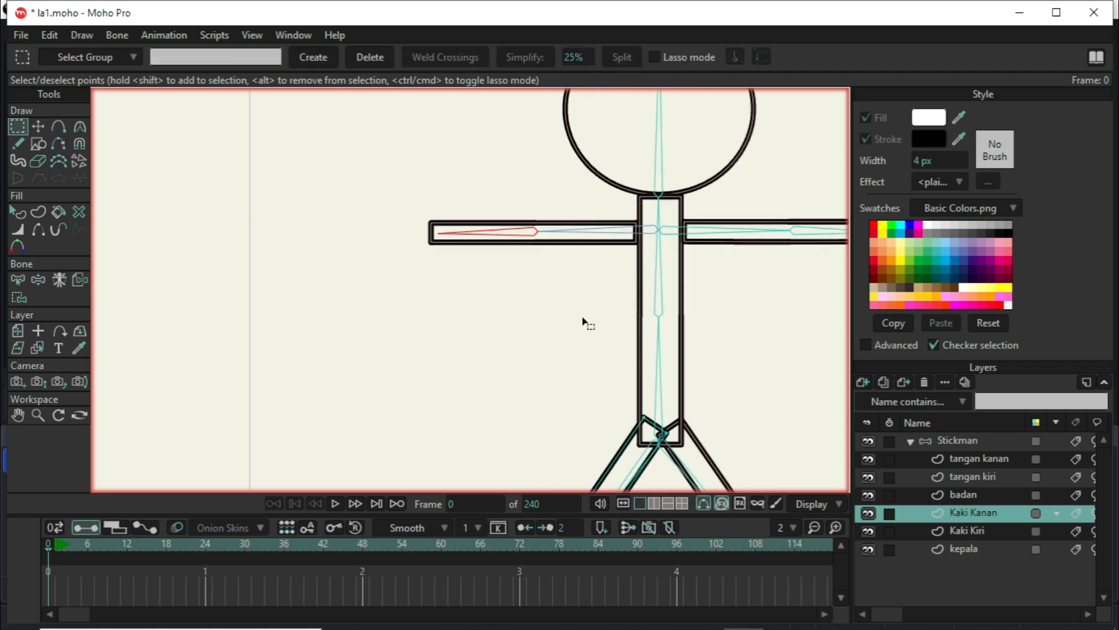
pyautogui.scroll(-4, 245, 212)
pyautogui.scroll(6, 617, 418)
pyautogui.click(58, 126)
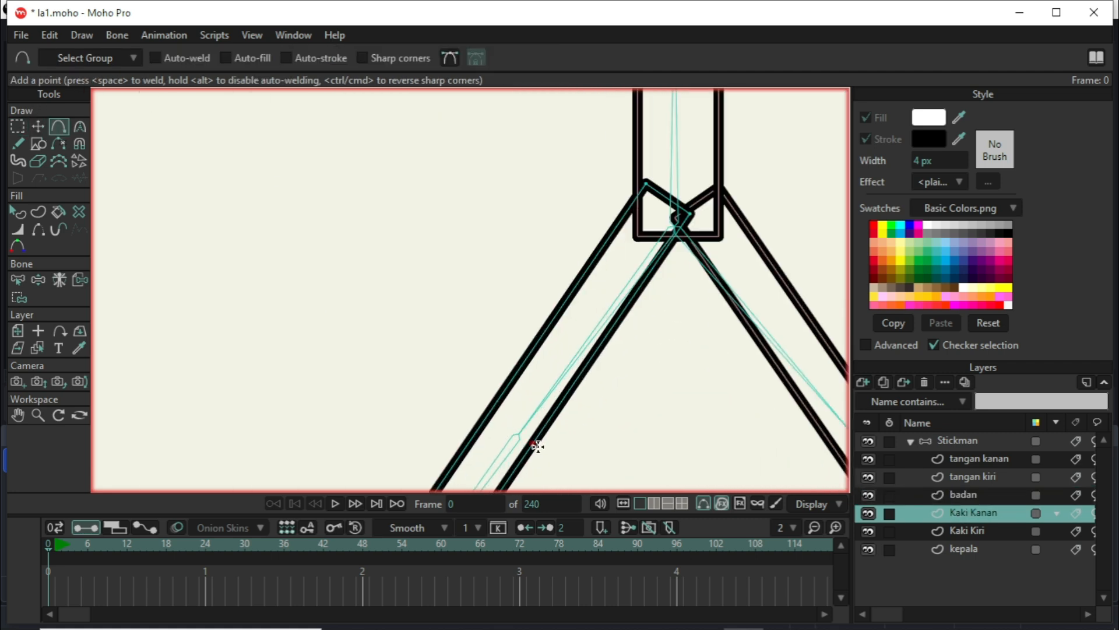
pyautogui.scroll(-5, 527, 440)
# Add a point at the knee joint on both edges of the Kaki Kiri leg
pyautogui.click(988, 528)
pyautogui.scroll(6, 699, 422)
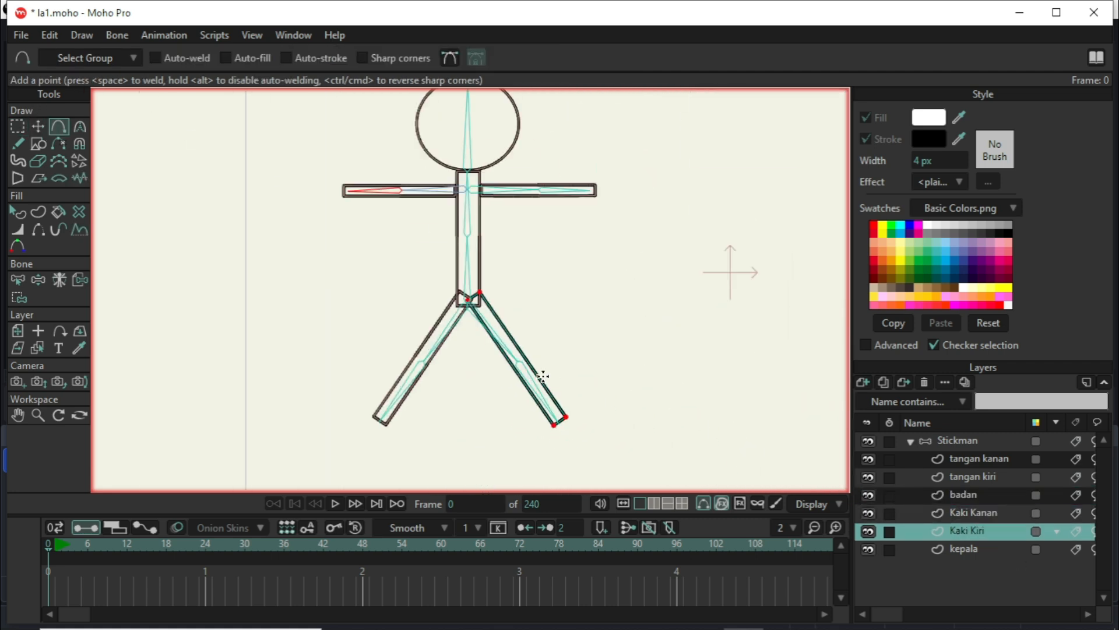
pyautogui.scroll(-3, 615, 337)
pyautogui.scroll(-2, 615, 337)
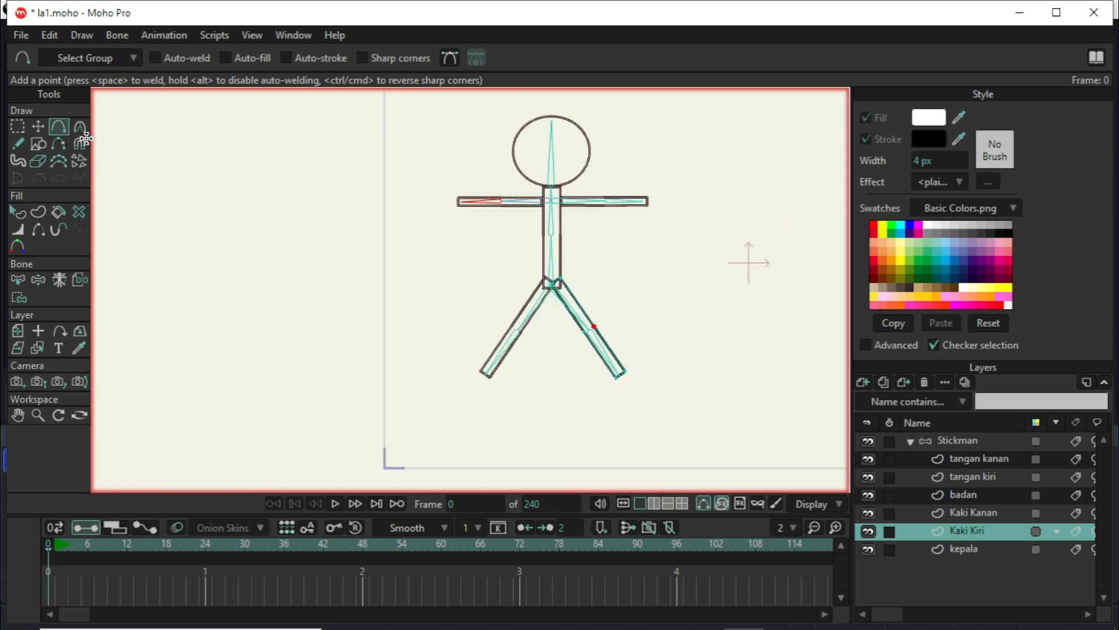
# On the Stickman bone layer, test bending the Kaki Kiri leg and both arms with Manipulate Bones
pyautogui.click(972, 443)
pyautogui.scroll(3, 659, 256)
pyautogui.click(80, 127)
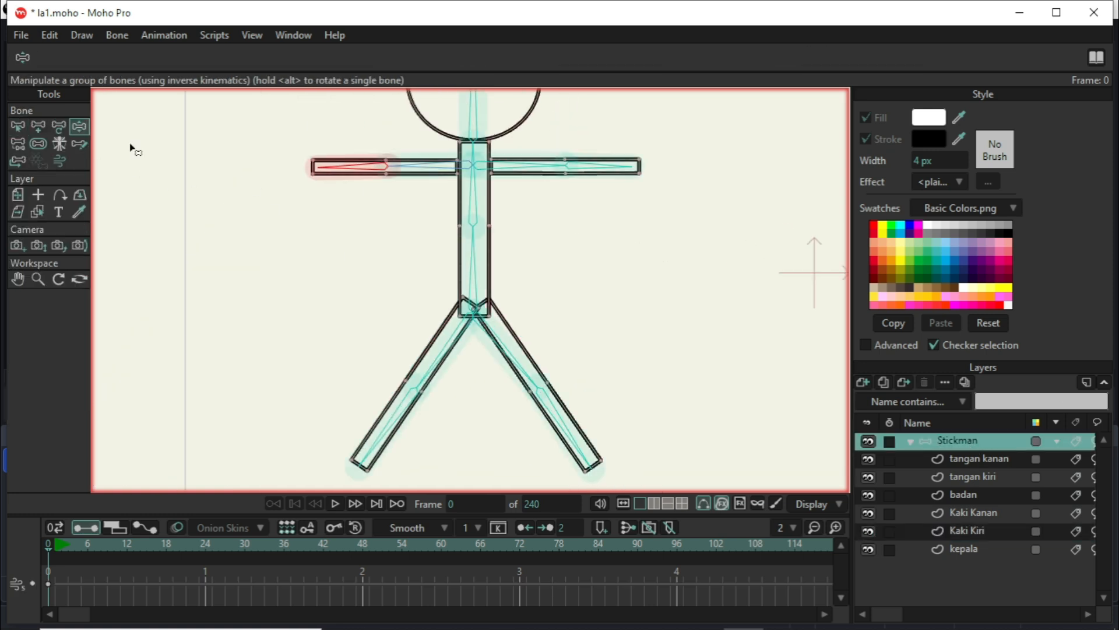
pyautogui.moveTo(590, 468); pyautogui.dragTo(565, 457)
pyautogui.moveTo(637, 170); pyautogui.dragTo(627, 228)
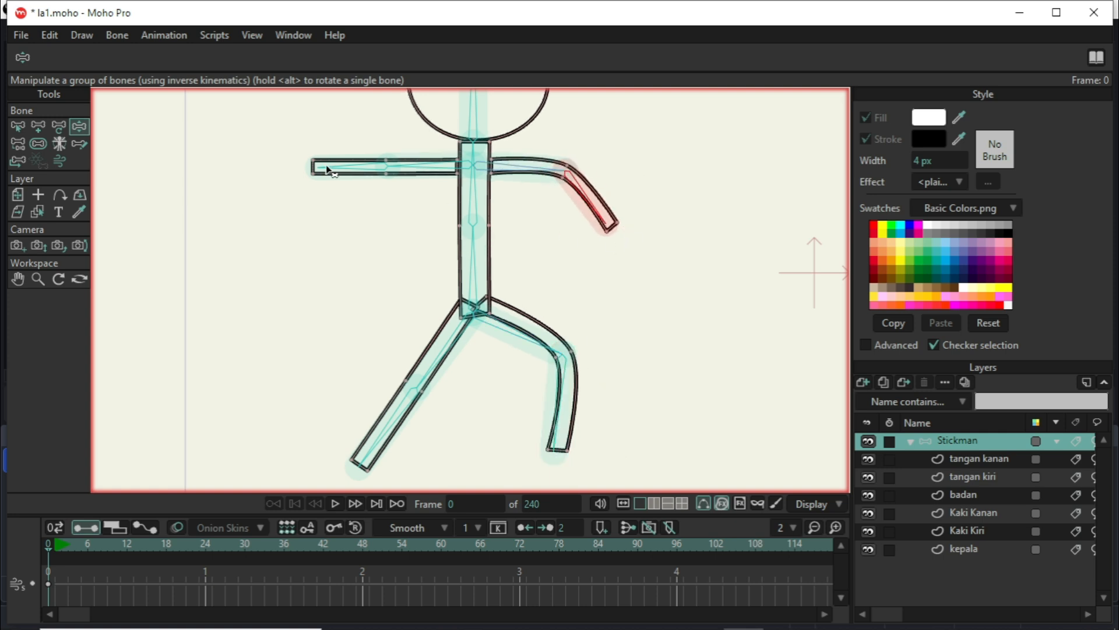
pyautogui.moveTo(330, 171); pyautogui.dragTo(339, 229)
pyautogui.scroll(-2, 477, 280)
pyautogui.scroll(2, 477, 280)
pyautogui.moveTo(373, 174); pyautogui.dragTo(379, 282)
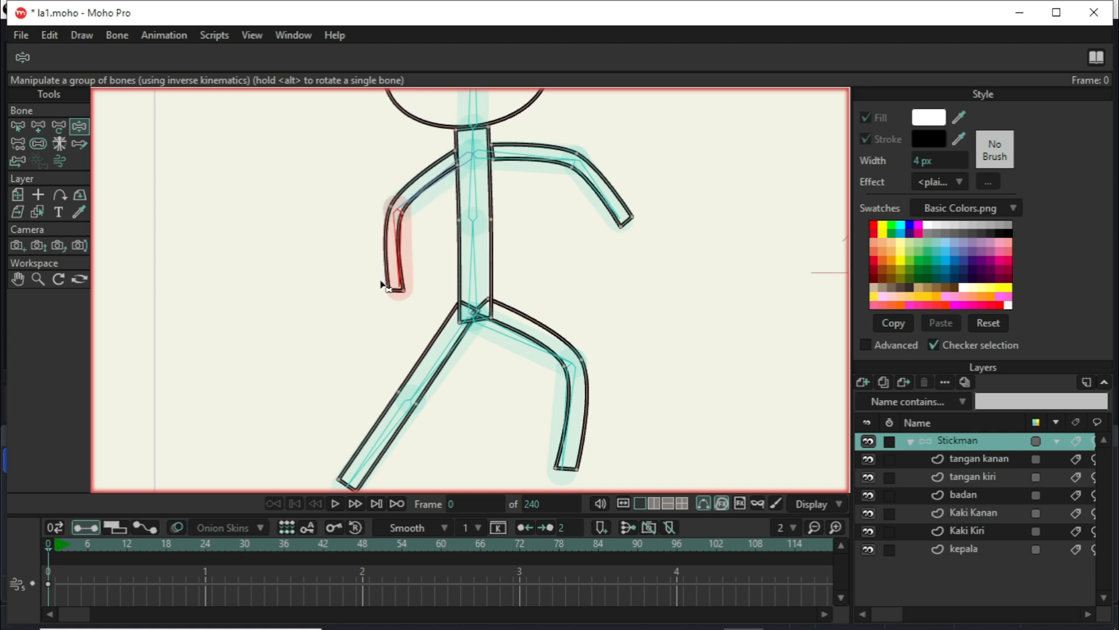
# Test a running pose by raising the Kaki Kiri leg and bending the Kaki Kanan leg backward
pyautogui.scroll(-2, 318, 274)
pyautogui.scroll(-1, 518, 305)
pyautogui.moveTo(583, 401); pyautogui.dragTo(607, 385)
pyautogui.moveTo(478, 389); pyautogui.dragTo(458, 335)
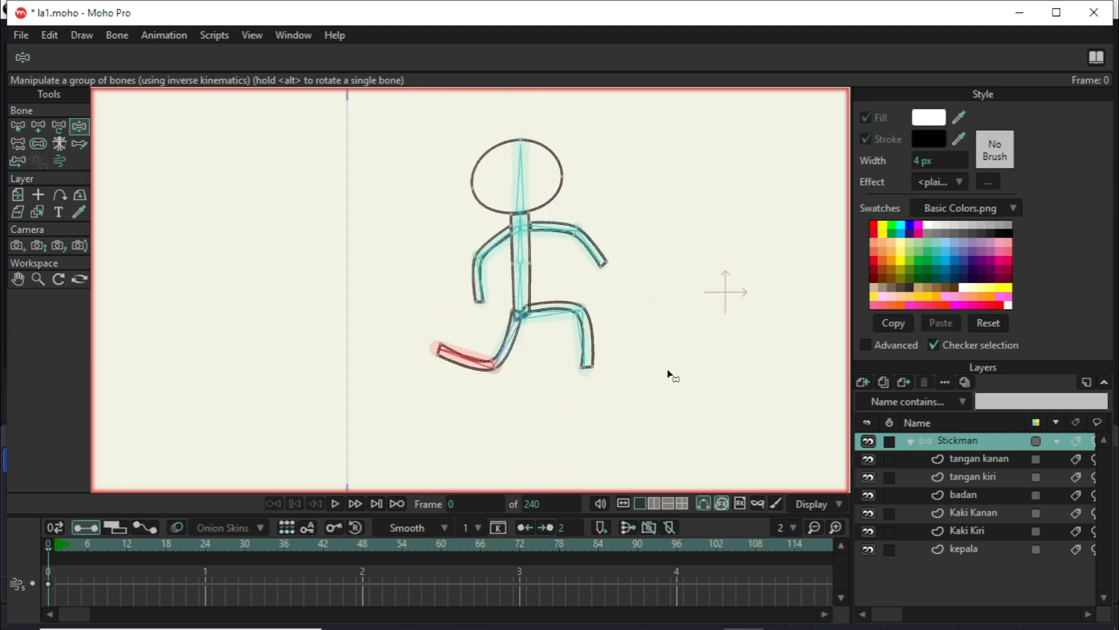
# Test swinging the arms to opposite sides and leaning the torso and head bones forward
pyautogui.scroll(2, 651, 365)
pyautogui.click(532, 293)
pyautogui.moveTo(532, 293); pyautogui.dragTo(392, 368)
pyautogui.moveTo(429, 152); pyautogui.dragTo(490, 189)
pyautogui.scroll(-3, 562, 262)
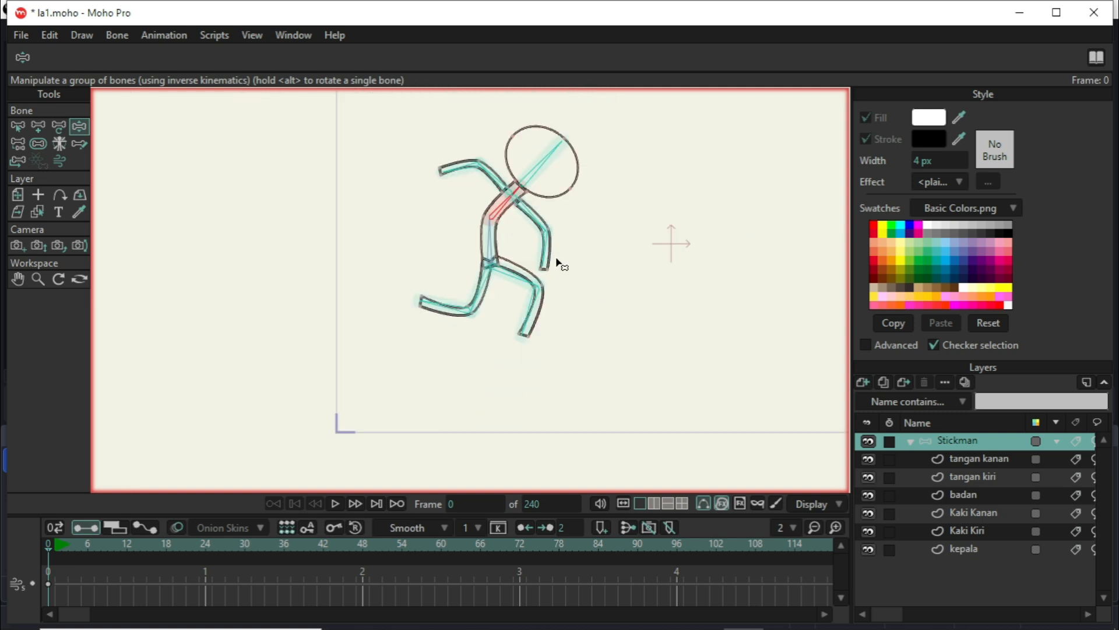
pyautogui.scroll(3, 767, 307)
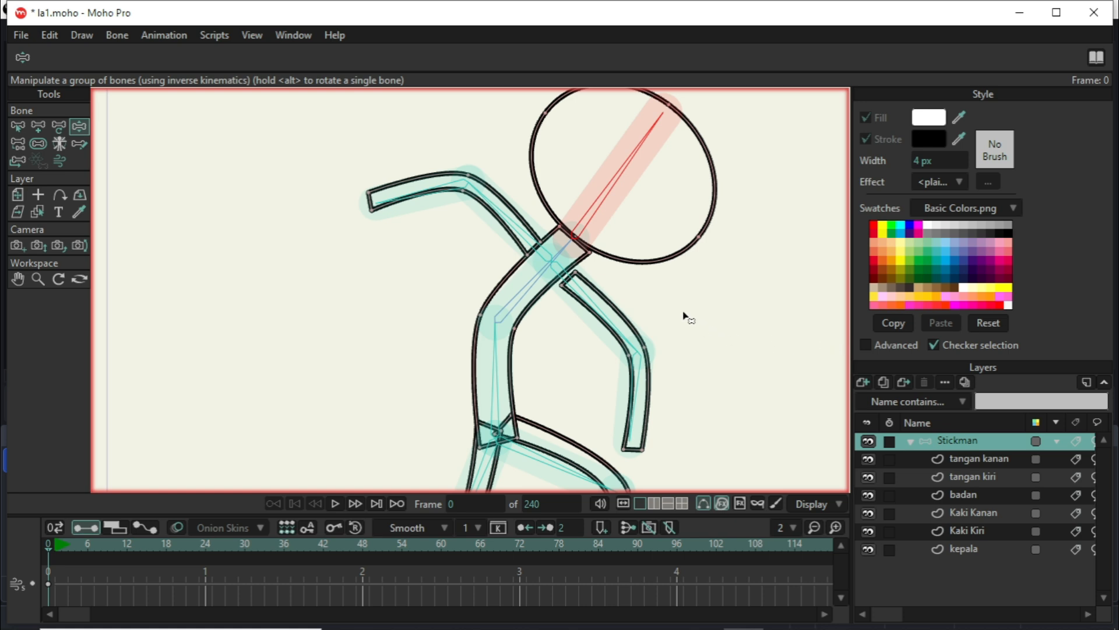
# Select all points of the kepala head circle with the Bind Points tool
pyautogui.scroll(5, 568, 267)
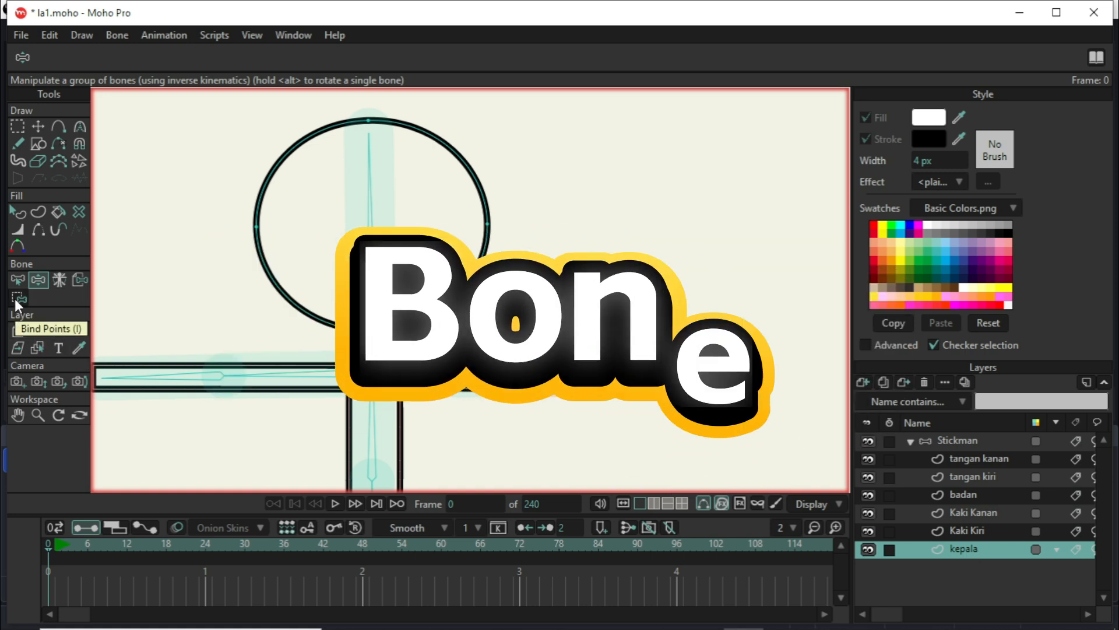
pyautogui.click(16, 299)
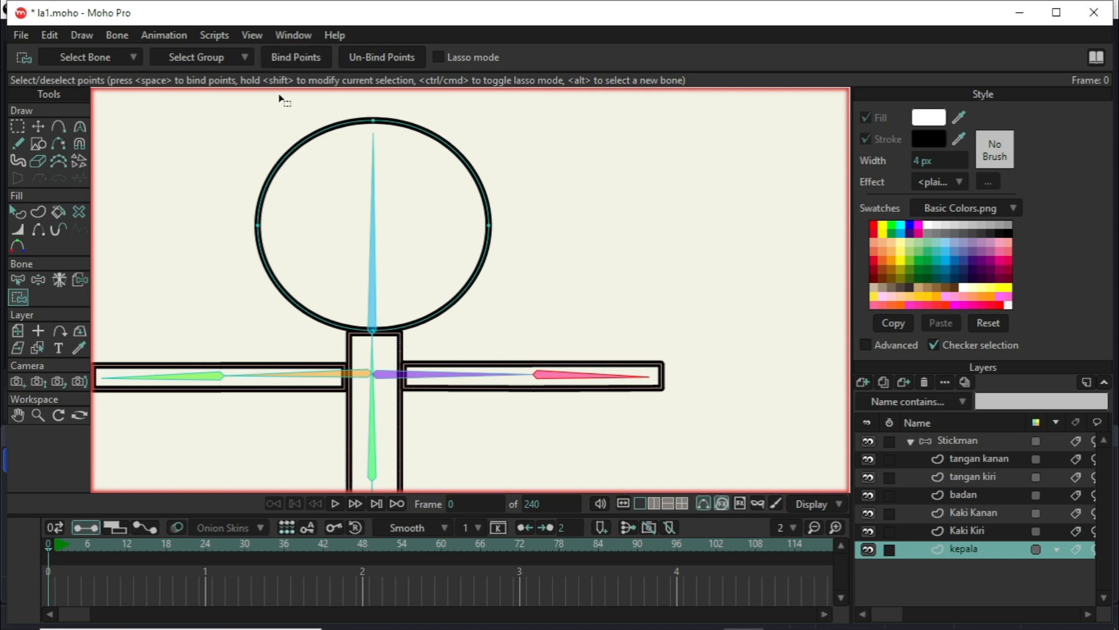
pyautogui.moveTo(221, 115); pyautogui.dragTo(524, 337)
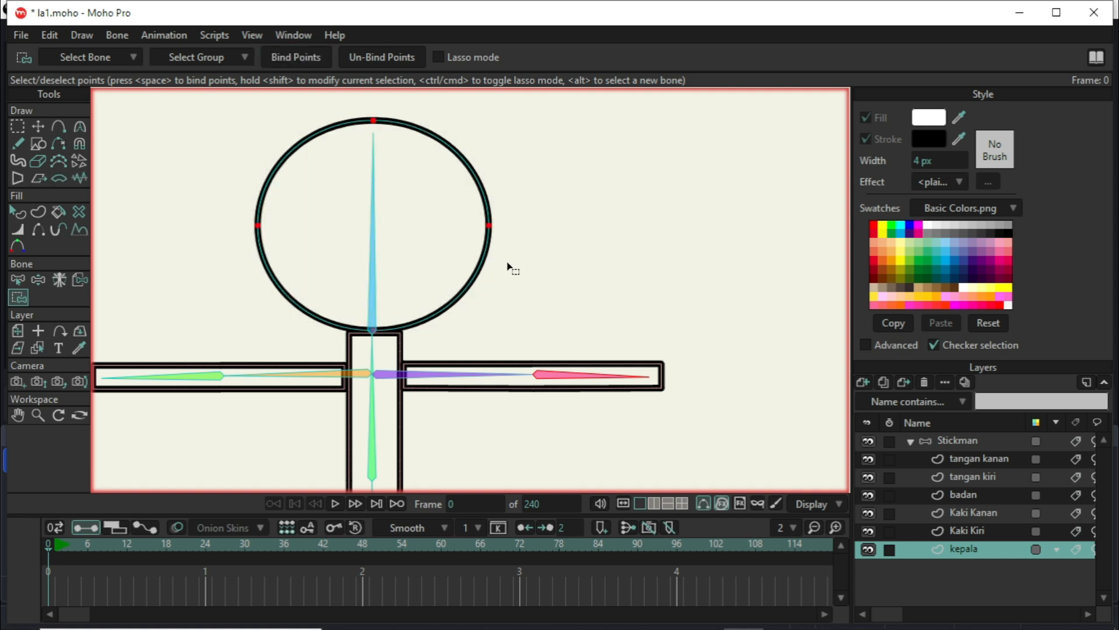
pyautogui.scroll(2, 372, 350)
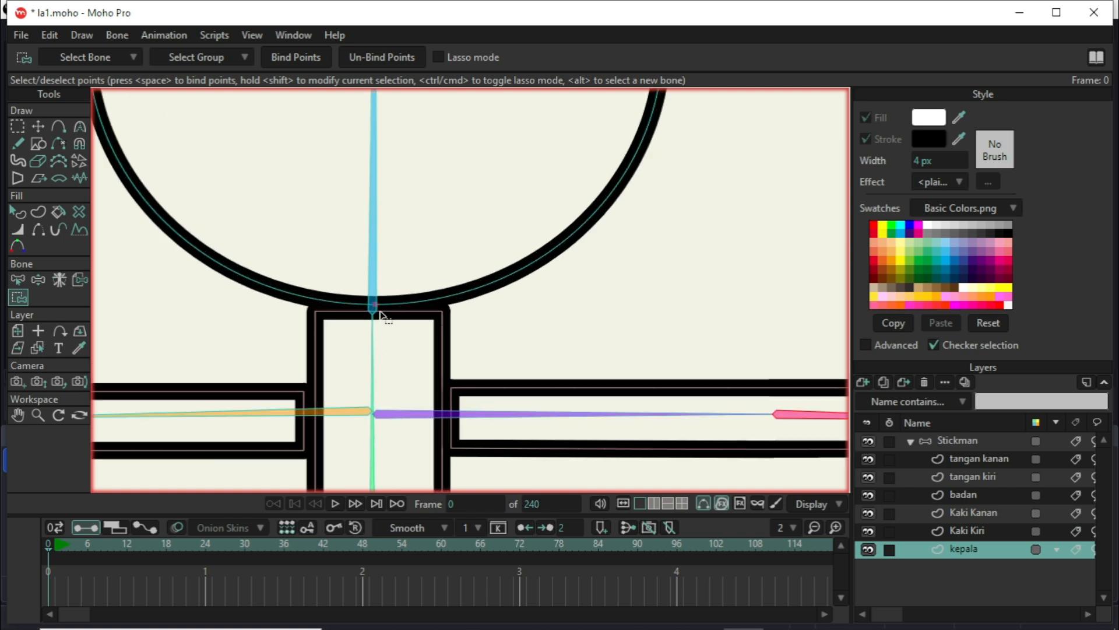
pyautogui.scroll(3, 379, 312)
pyautogui.scroll(-4, 373, 307)
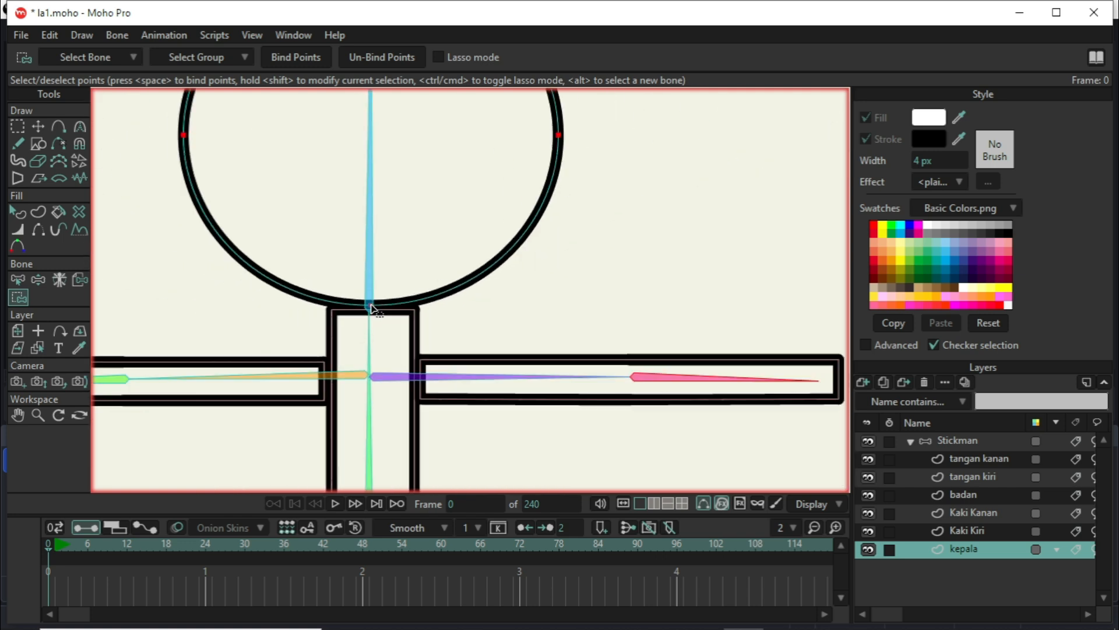